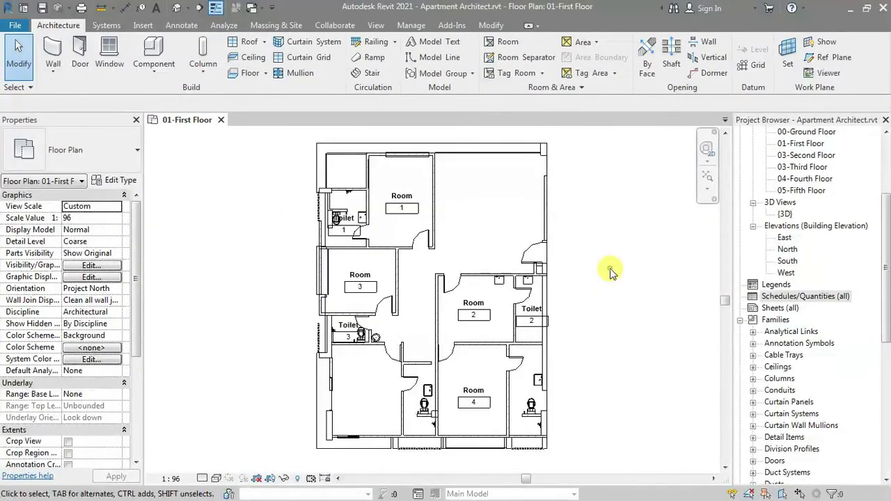
Step: Start a new Rooms-category schedule named Room Schedule from Schedule/Quantities
{"action": "left_click", "coordinate": [376, 26]}
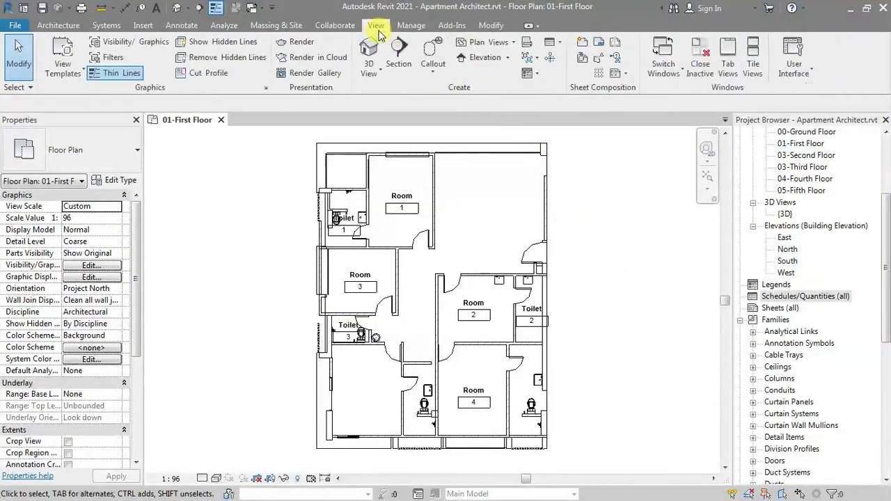
{"action": "left_click", "coordinate": [563, 43]}
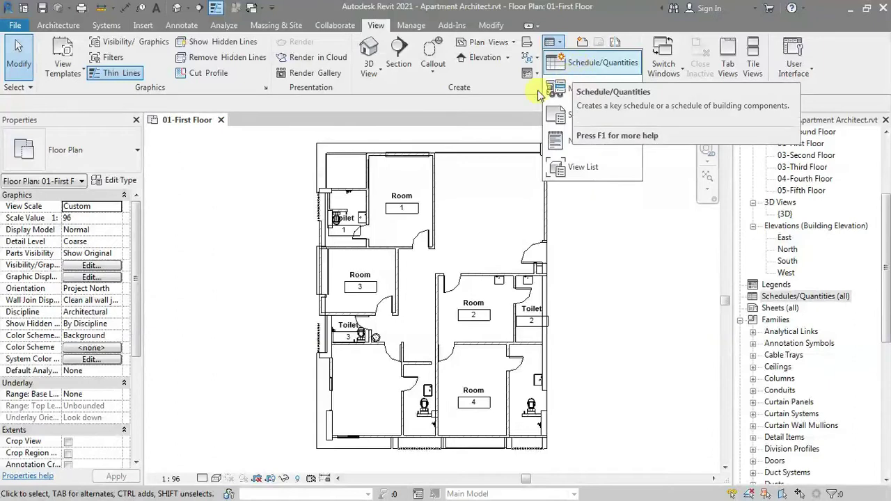
{"action": "left_click", "coordinate": [602, 62]}
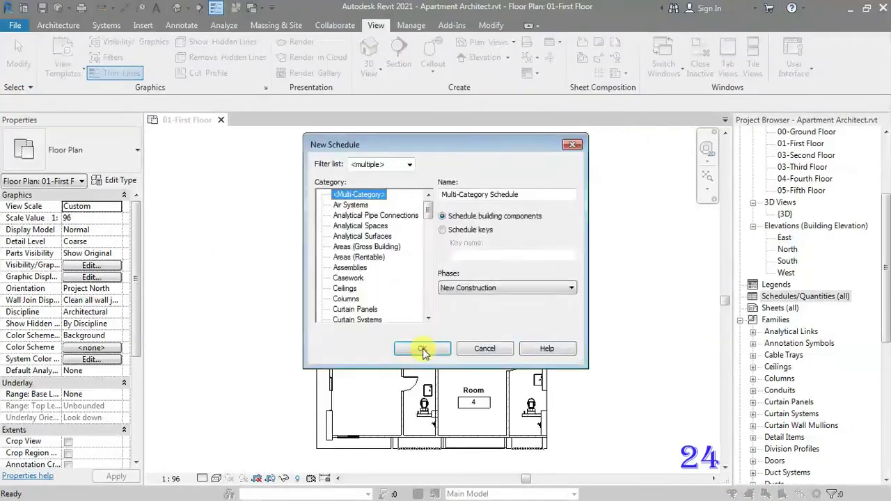
{"action": "left_click", "coordinate": [349, 278]}
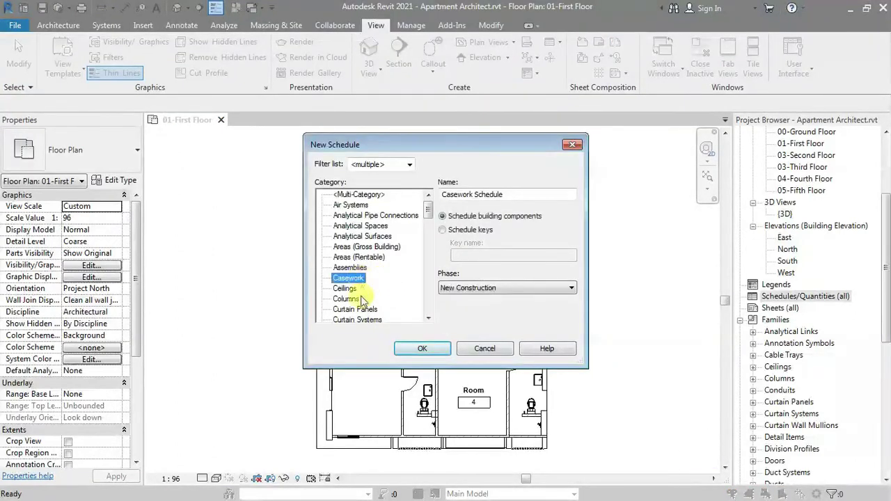
{"action": "scroll", "coordinate": [361, 300], "scroll_direction": "down", "scroll_amount": 1}
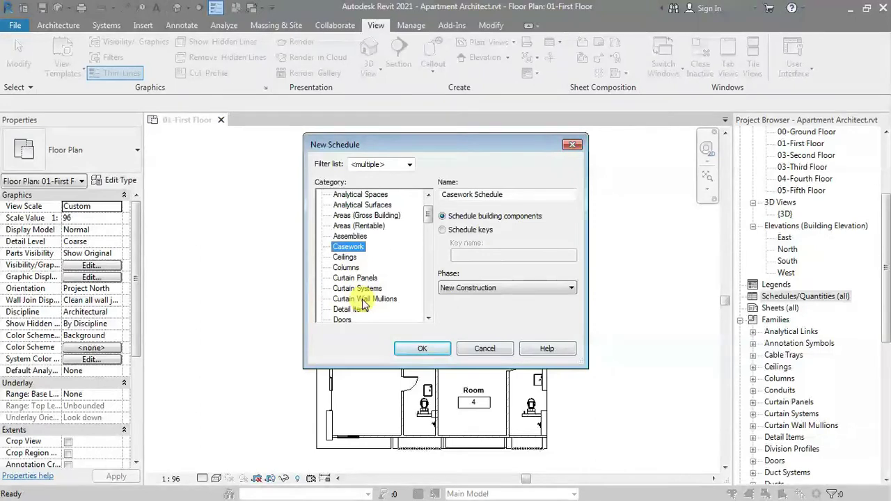
{"action": "scroll", "coordinate": [361, 301], "scroll_direction": "down", "scroll_amount": 10}
{"action": "left_click", "coordinate": [358, 304]}
{"action": "scroll", "coordinate": [356, 304], "scroll_direction": "down", "scroll_amount": 1}
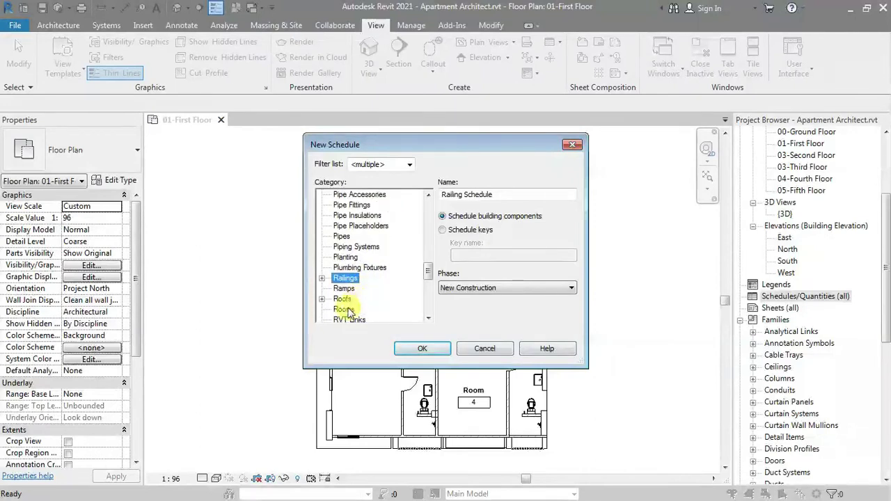
{"action": "left_click", "coordinate": [345, 309]}
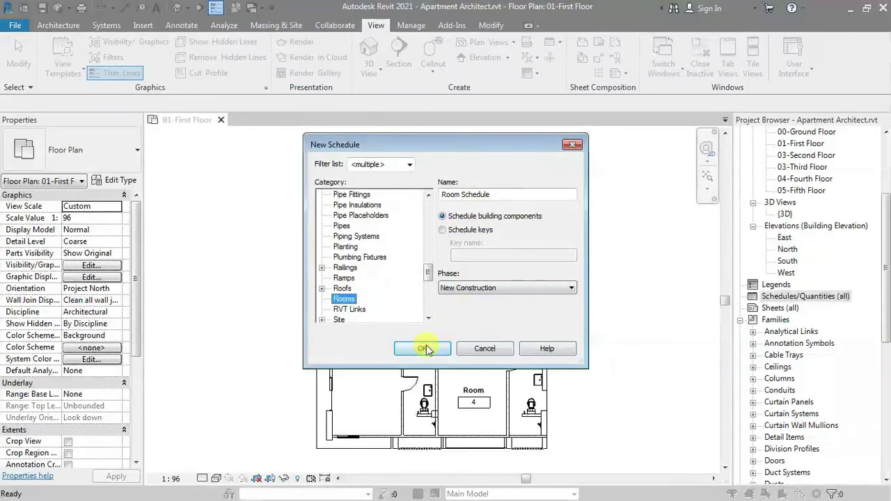
{"action": "left_click", "coordinate": [423, 349]}
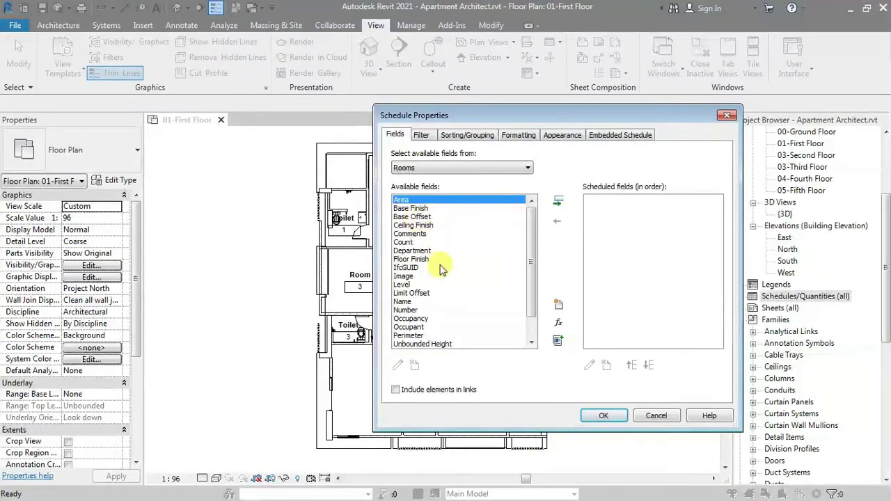
Step: Add Name, Ceiling Finish, Floor Finish, Wall Finish and Area as scheduled fields, in order
{"action": "left_click", "coordinate": [407, 301]}
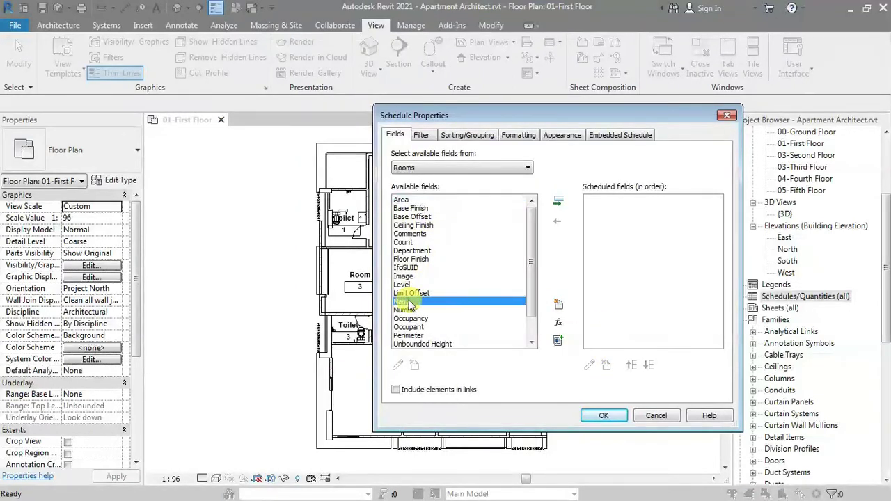
{"action": "left_click", "coordinate": [558, 201]}
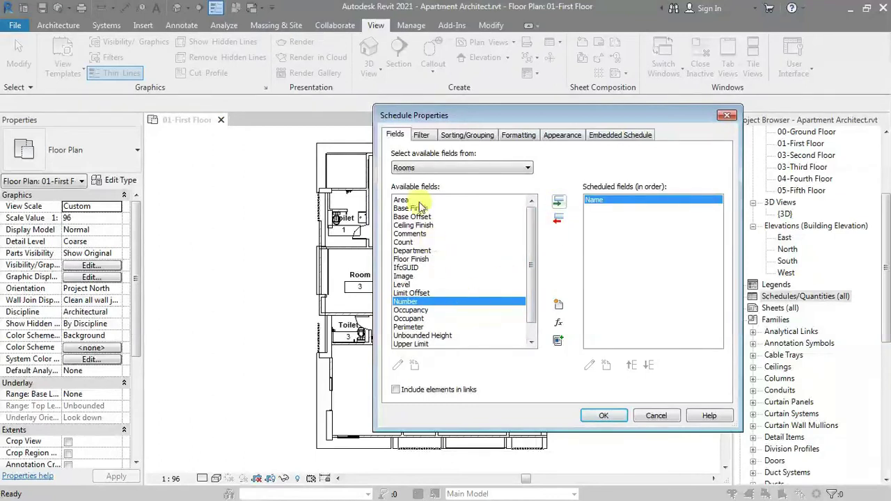
{"action": "left_click", "coordinate": [418, 225]}
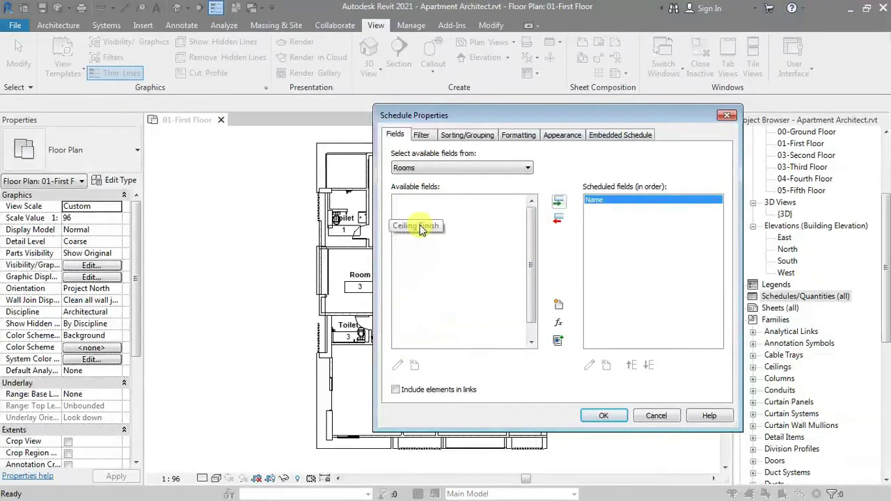
{"action": "left_click", "coordinate": [558, 201]}
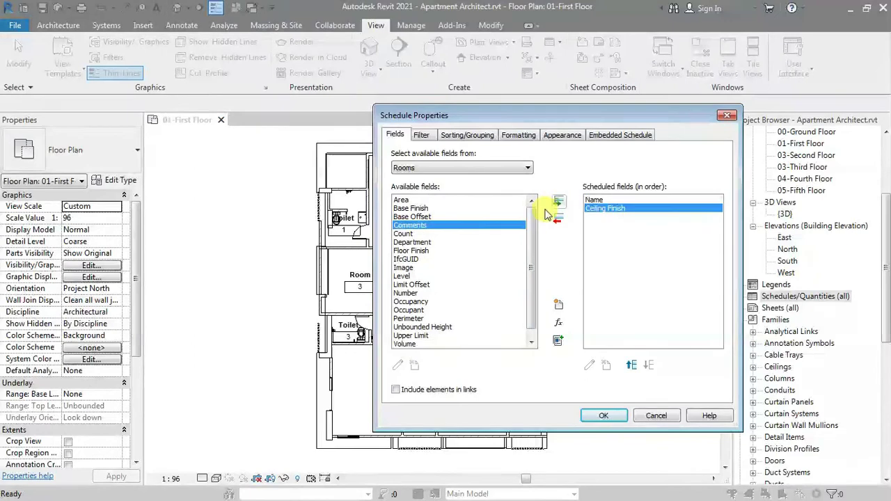
{"action": "left_click", "coordinate": [422, 250]}
{"action": "left_click", "coordinate": [558, 201]}
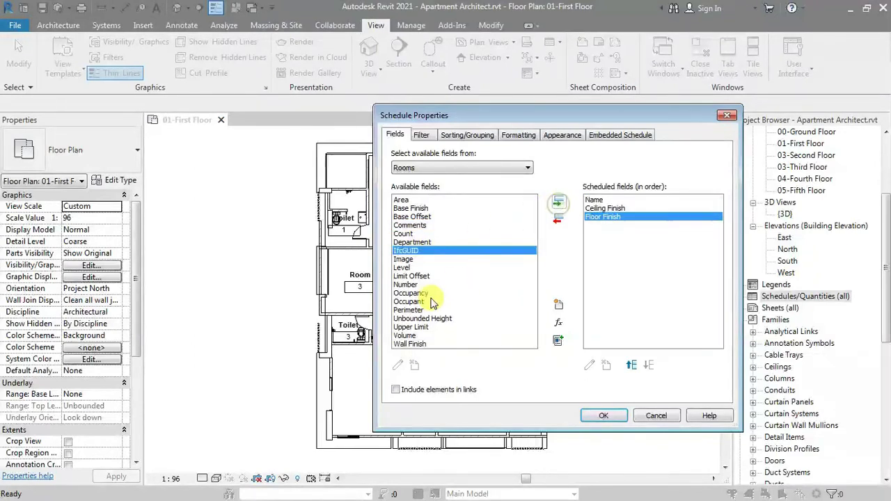
{"action": "left_click", "coordinate": [411, 344]}
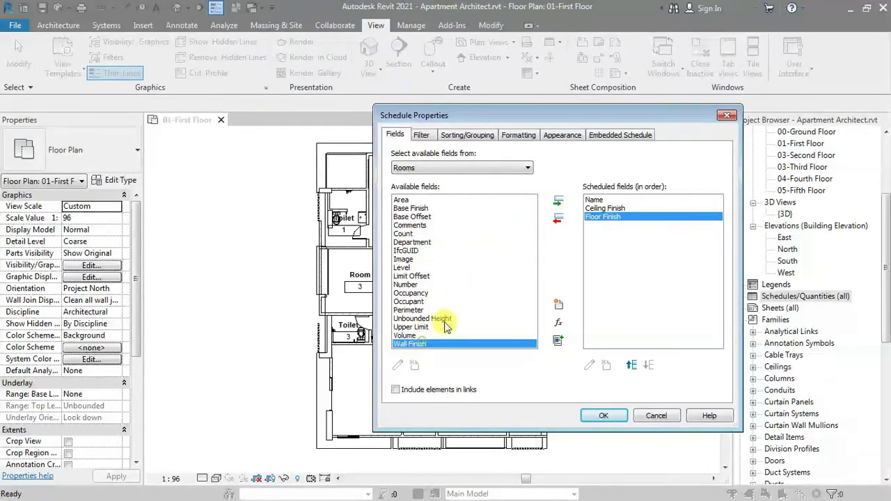
{"action": "left_click", "coordinate": [560, 203]}
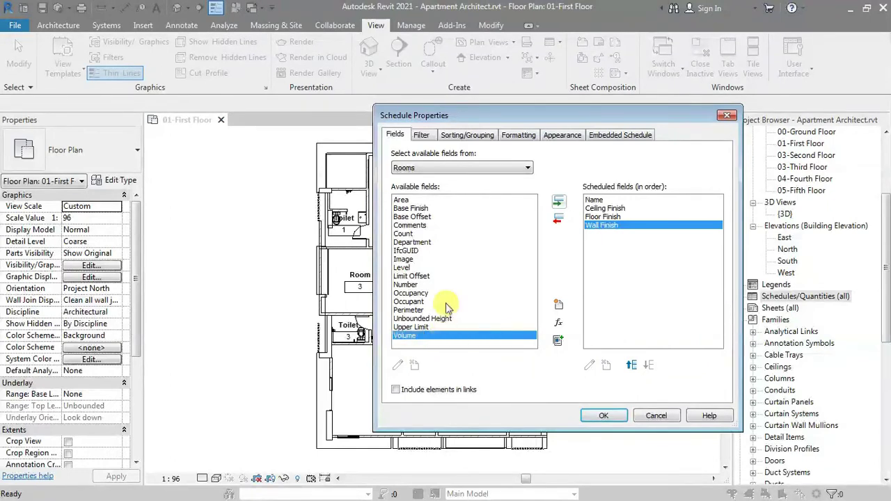
{"action": "left_click", "coordinate": [409, 202]}
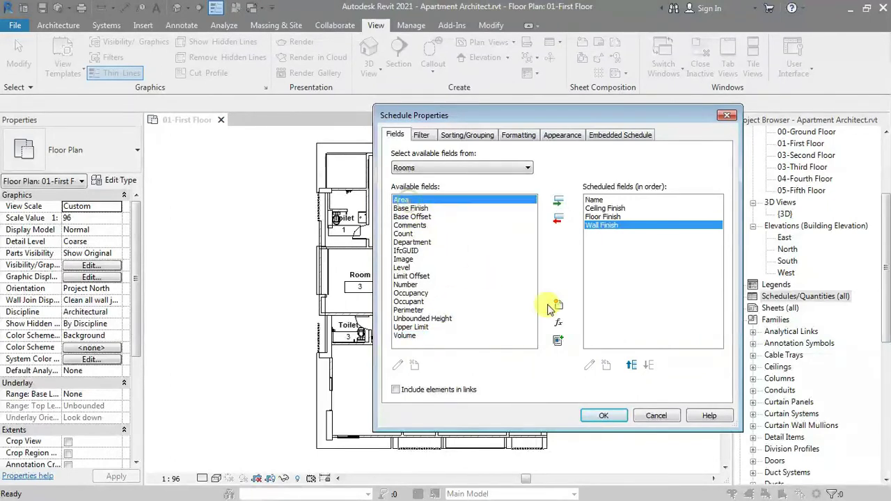
{"action": "left_click", "coordinate": [559, 203]}
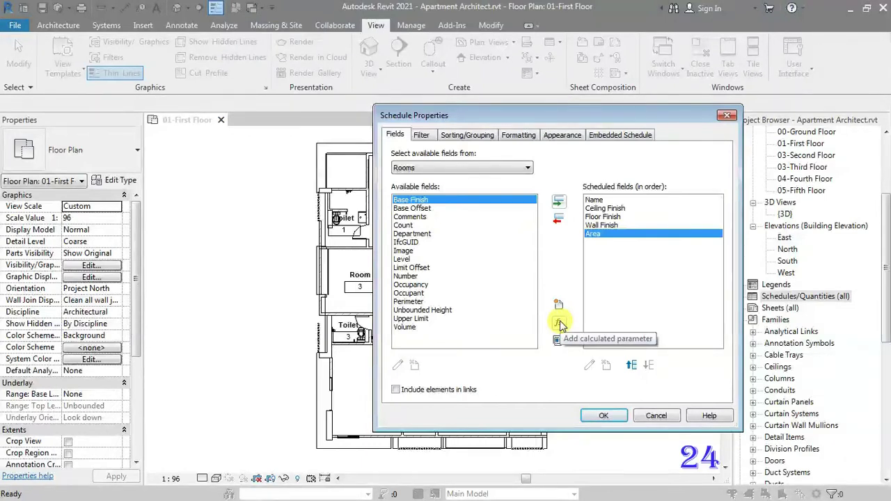
{"action": "left_click", "coordinate": [561, 323]}
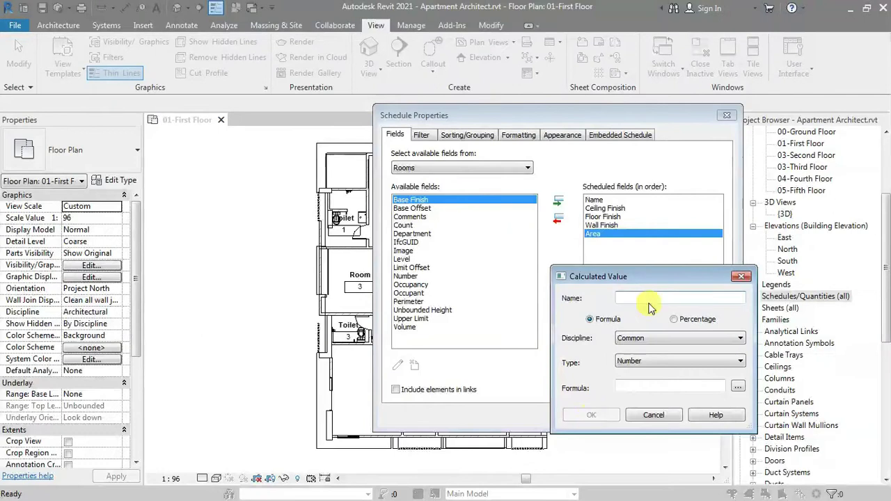
Step: Name the calculated field 'Area Percentage' and switch it to the Percentage type
{"action": "type", "text": "Area Percentage"}
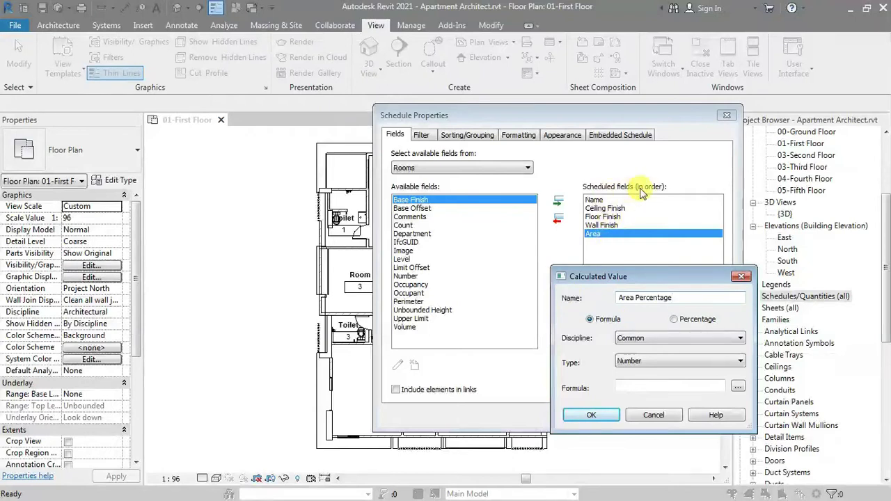
{"action": "left_click", "coordinate": [674, 319]}
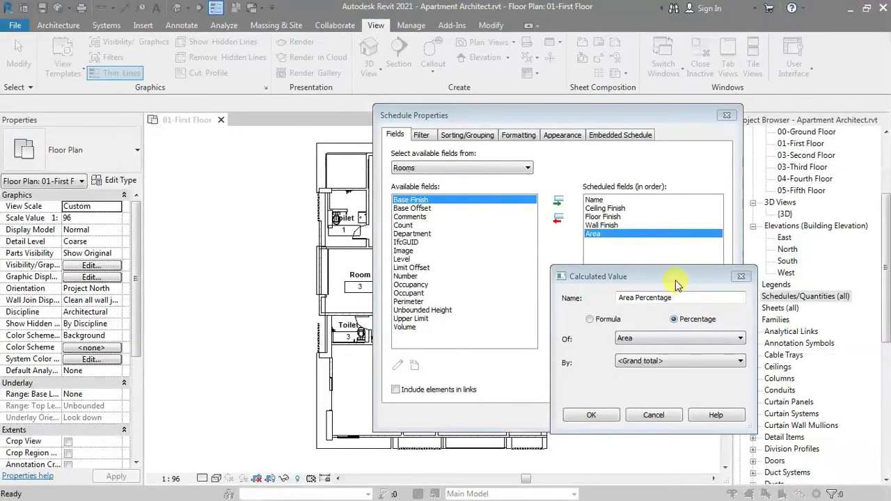
{"action": "left_click_drag", "start_coordinate": [673, 273], "coordinate": [655, 227]}
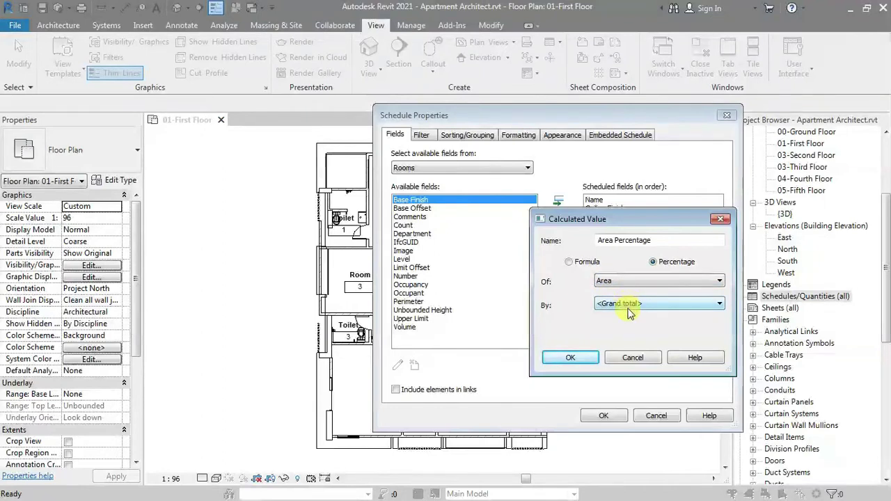
Step: Confirm the Area Percentage field and create the Room Schedule view
{"action": "left_click", "coordinate": [570, 357]}
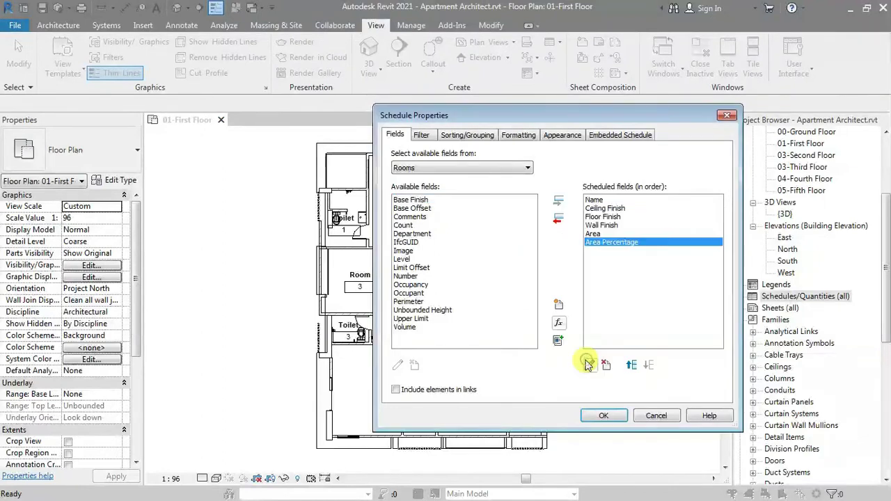
{"action": "left_click", "coordinate": [600, 415]}
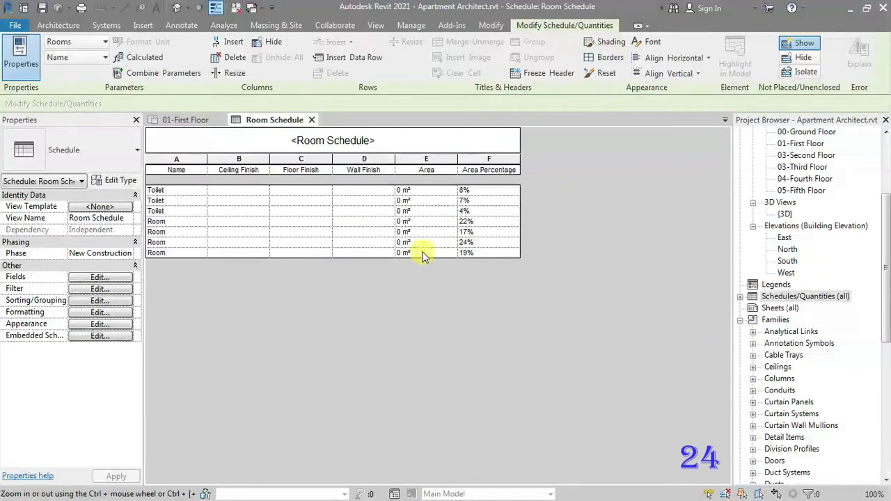
Step: Format the Area column independently of project settings, rounded to 3 decimal places
{"action": "left_click", "coordinate": [428, 192]}
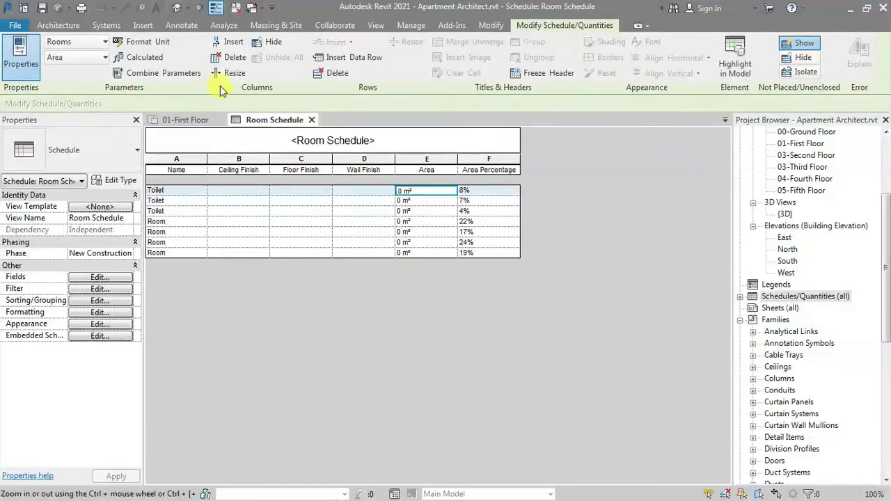
{"action": "left_click", "coordinate": [137, 41]}
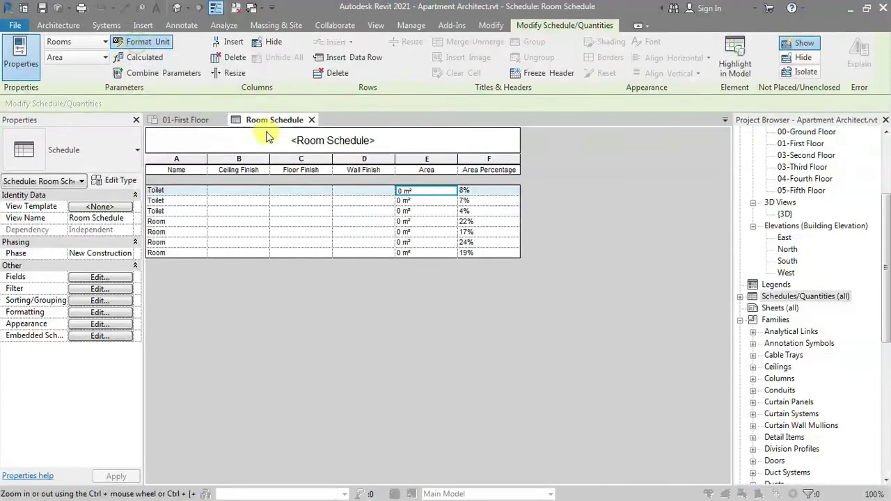
{"action": "left_click", "coordinate": [349, 164]}
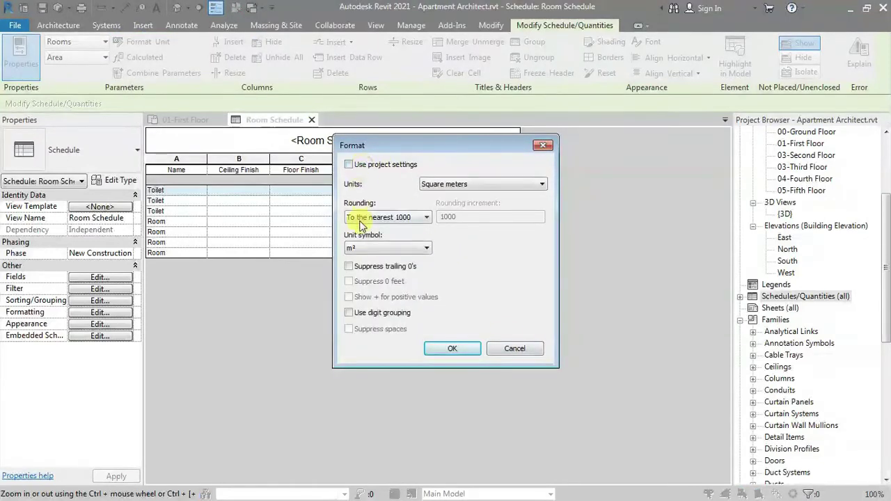
{"action": "left_click", "coordinate": [375, 219]}
{"action": "left_click", "coordinate": [394, 282]}
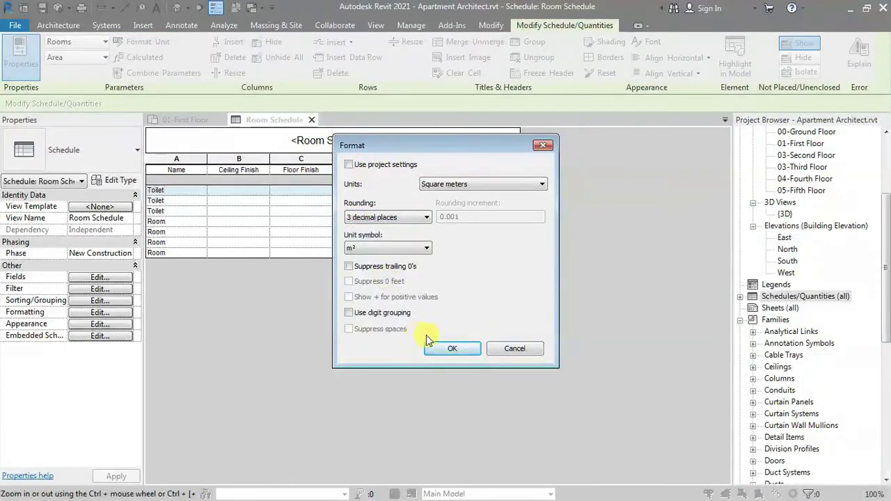
{"action": "left_click", "coordinate": [435, 347]}
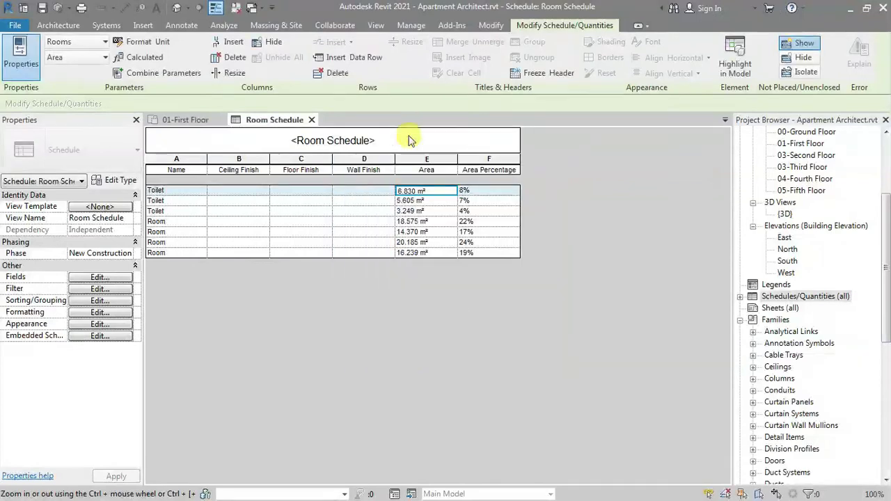
Step: Format the Area Percentage column rounded to 2 decimal places
{"action": "left_click", "coordinate": [486, 194]}
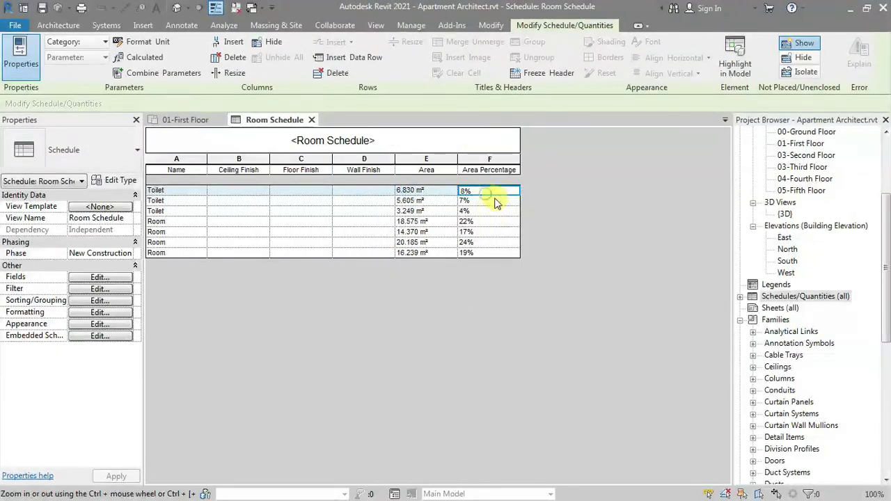
{"action": "left_click", "coordinate": [142, 42]}
{"action": "left_click", "coordinate": [388, 218]}
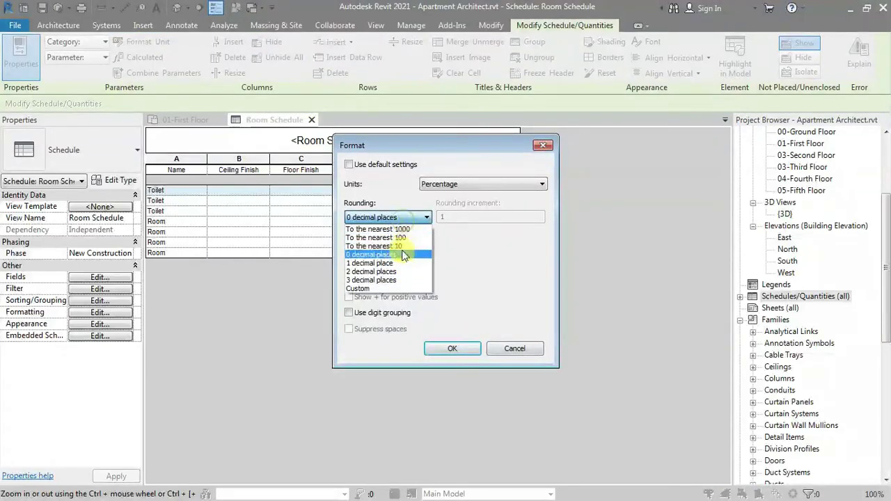
{"action": "left_click", "coordinate": [402, 272]}
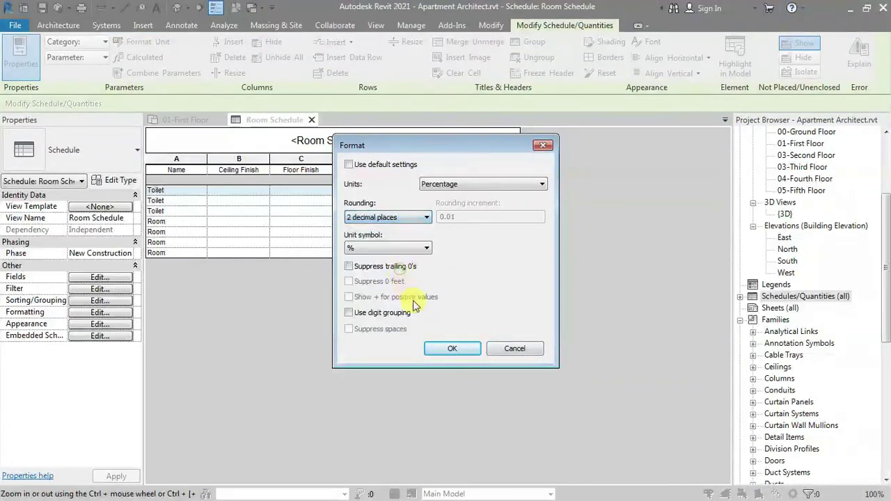
{"action": "left_click", "coordinate": [460, 347]}
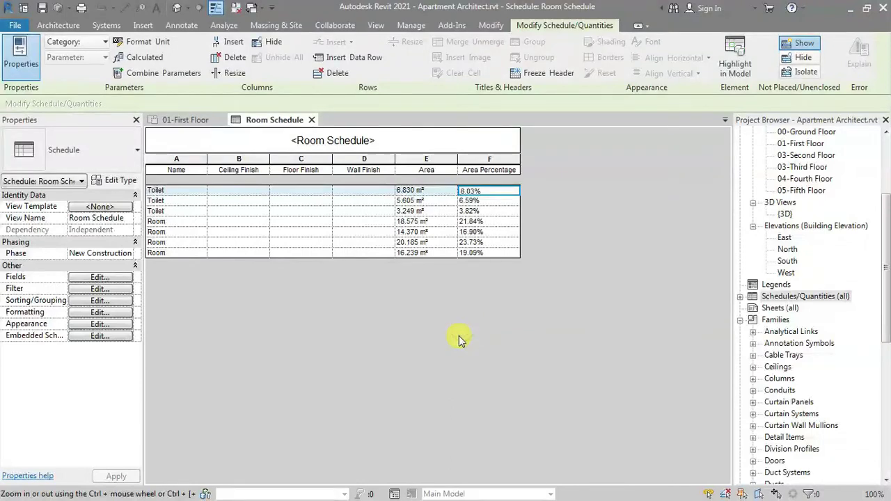
Step: Step through the first Toilet row's ceiling, floor and wall finish cells
{"action": "left_click", "coordinate": [224, 193]}
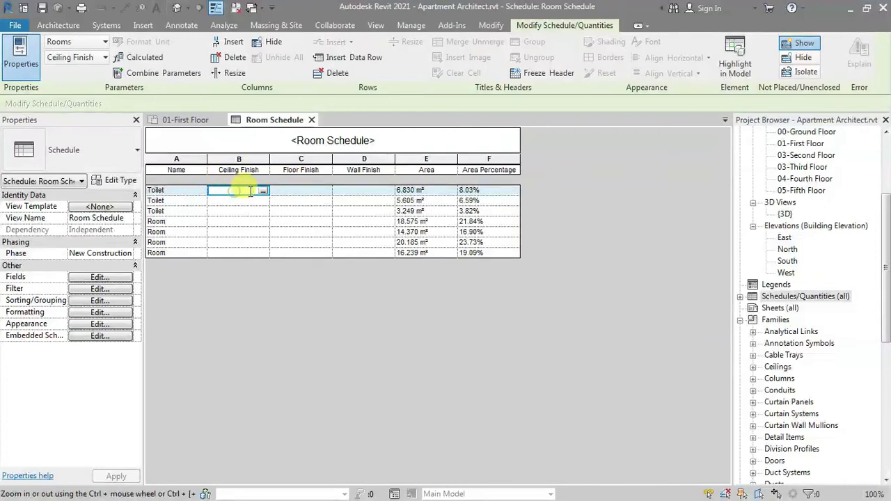
{"action": "left_click", "coordinate": [310, 191]}
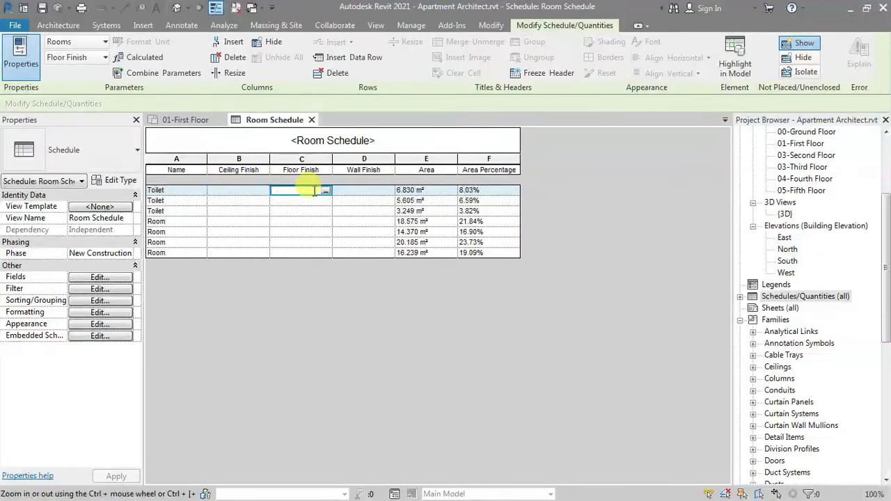
{"action": "left_click", "coordinate": [358, 193]}
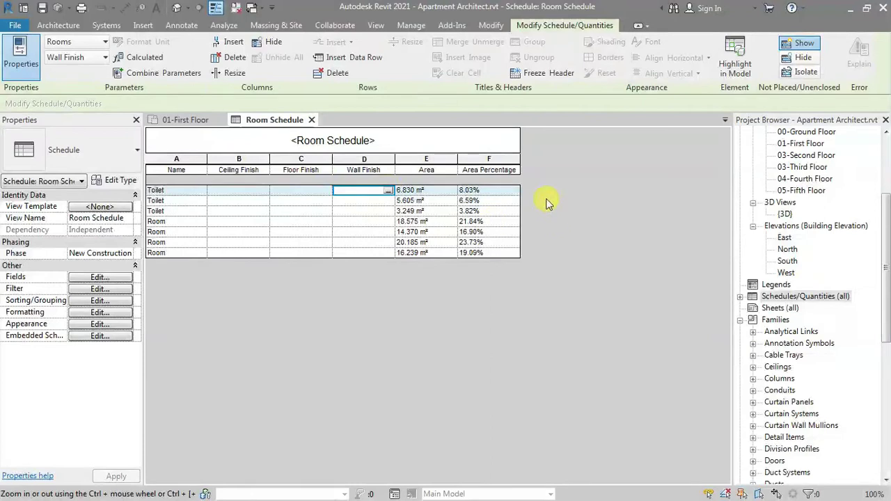
{"action": "key", "text": "Home"}
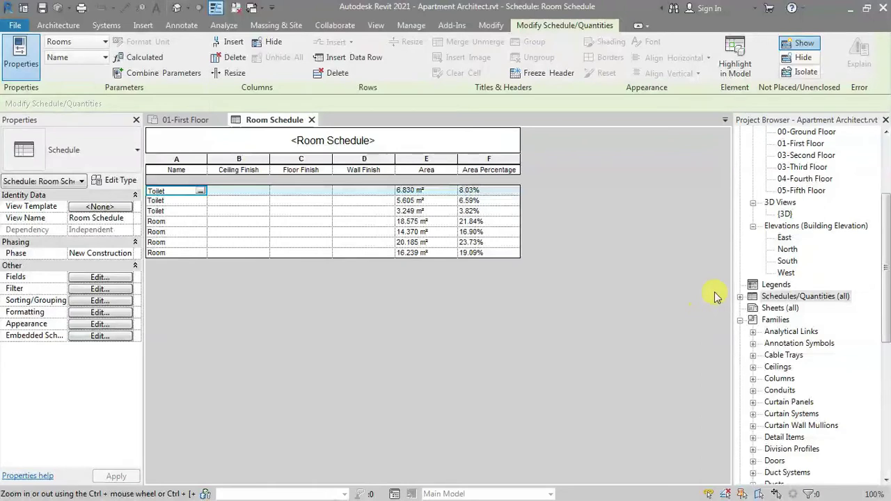
Step: Close the Room Schedule view to return to the 01-First Floor plan
{"action": "left_click", "coordinate": [753, 311]}
{"action": "double_click", "coordinate": [773, 297]}
{"action": "left_click", "coordinate": [773, 309]}
{"action": "key", "text": "Delete"}
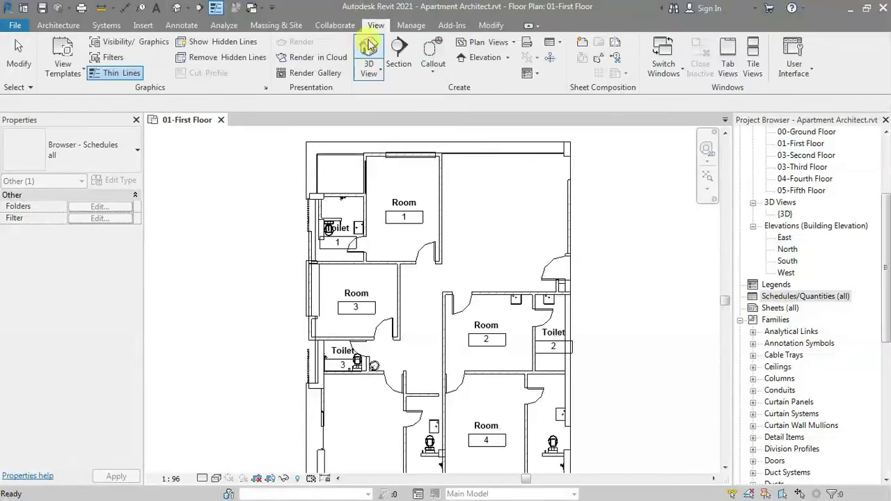
Step: Create a Rooms key schedule with the key name Room Style
{"action": "left_click", "coordinate": [555, 43]}
{"action": "left_click", "coordinate": [563, 64]}
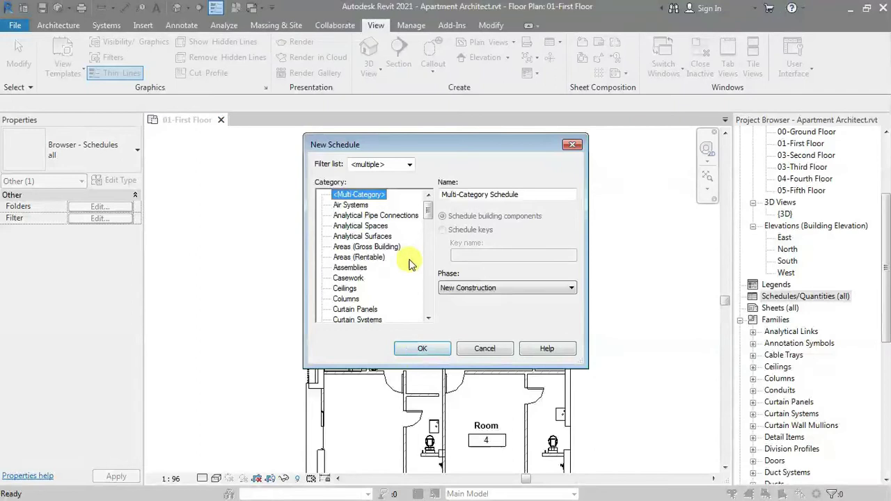
{"action": "left_click", "coordinate": [359, 258]}
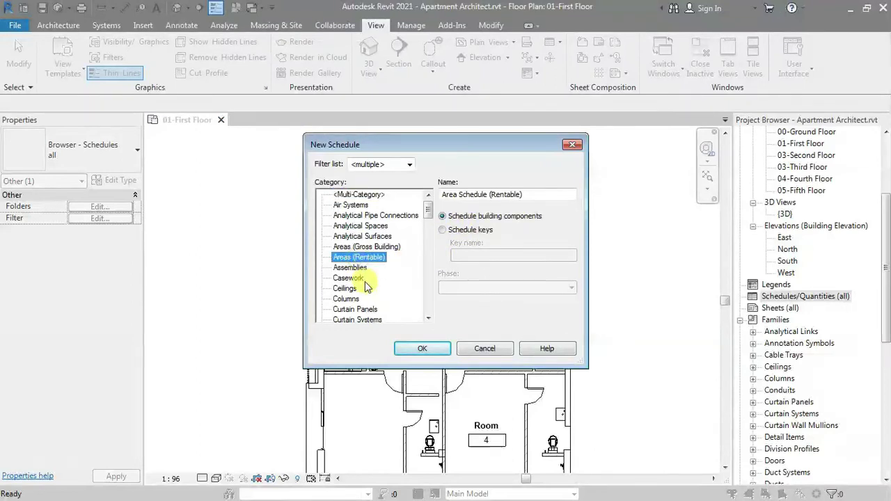
{"action": "scroll", "coordinate": [364, 283], "scroll_direction": "down", "scroll_amount": 15}
{"action": "left_click", "coordinate": [345, 289]}
{"action": "scroll", "coordinate": [348, 308], "scroll_direction": "down", "scroll_amount": 1}
{"action": "left_click", "coordinate": [348, 309]}
{"action": "scroll", "coordinate": [348, 306], "scroll_direction": "down", "scroll_amount": 1}
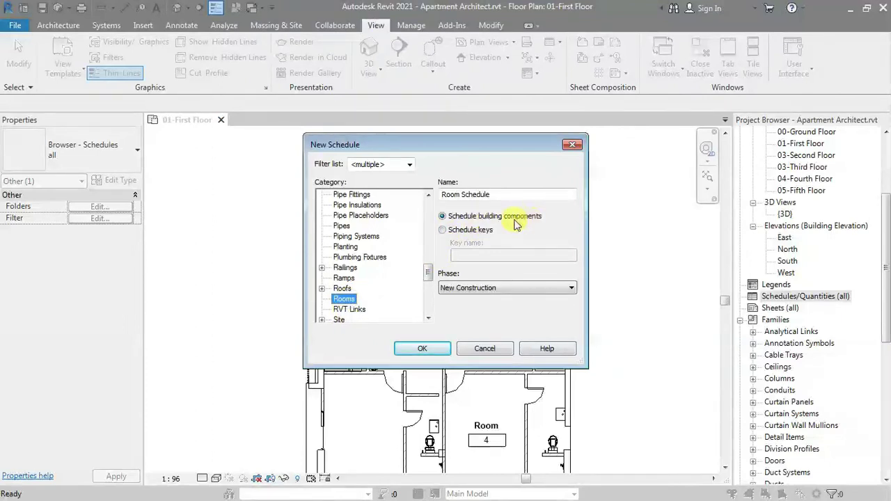
{"action": "left_click", "coordinate": [448, 230]}
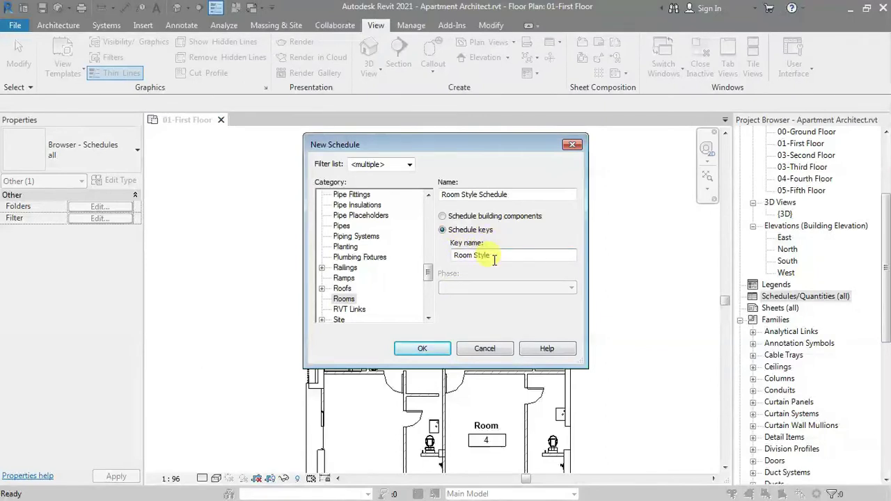
{"action": "left_click", "coordinate": [425, 350]}
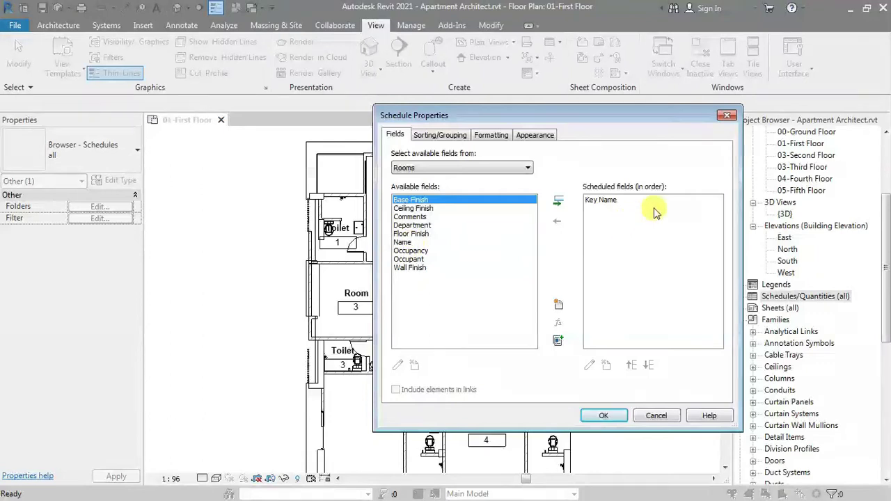
Step: Add Ceiling Finish, Floor Finish and Wall Finish fields to the Room Style schedule and confirm
{"action": "left_click", "coordinate": [416, 208]}
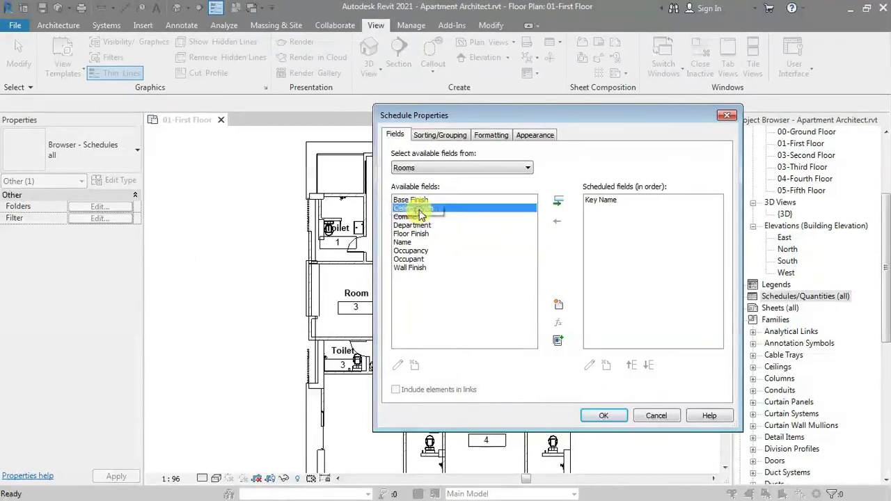
{"action": "left_click", "coordinate": [559, 202]}
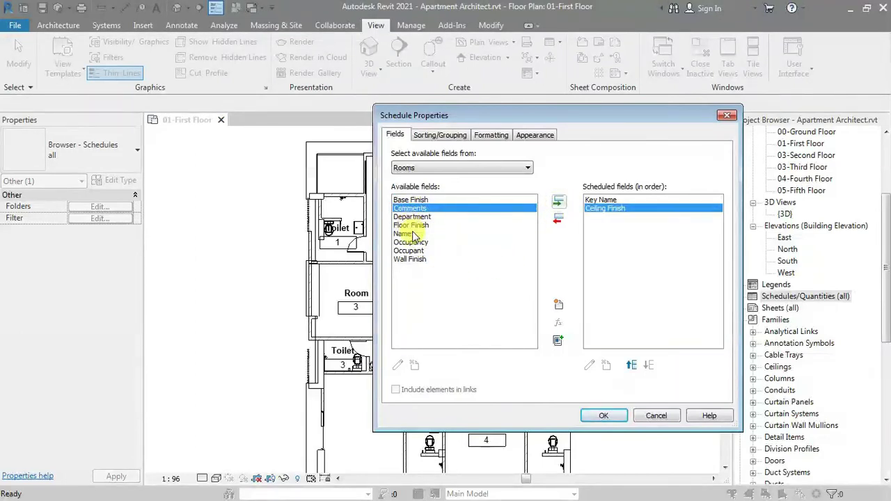
{"action": "left_click", "coordinate": [411, 225]}
{"action": "left_click", "coordinate": [558, 202]}
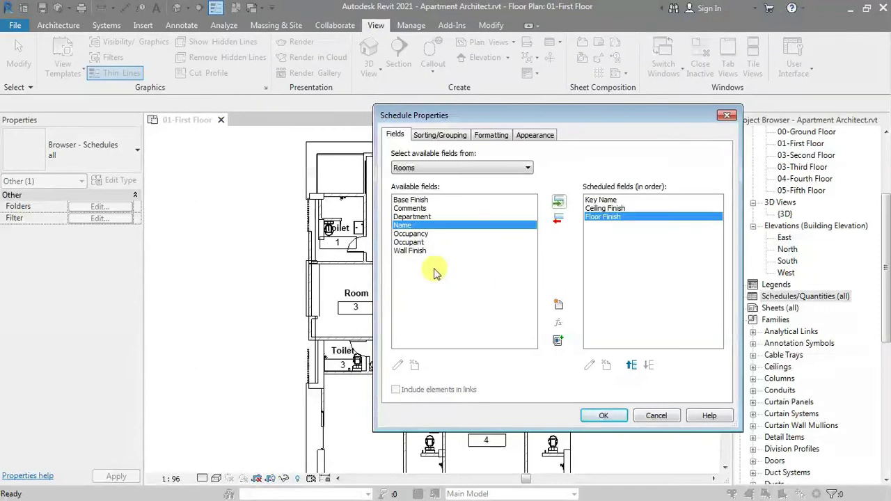
{"action": "left_click", "coordinate": [410, 250]}
{"action": "left_click", "coordinate": [559, 202]}
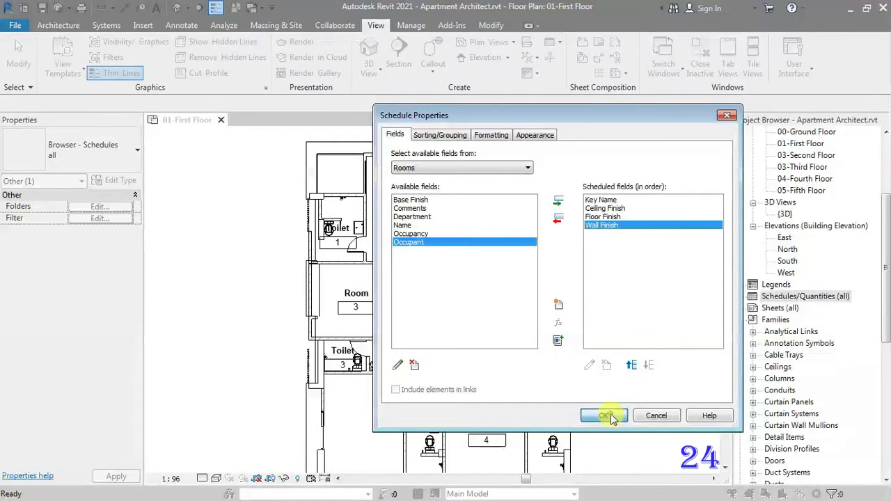
{"action": "left_click", "coordinate": [606, 416]}
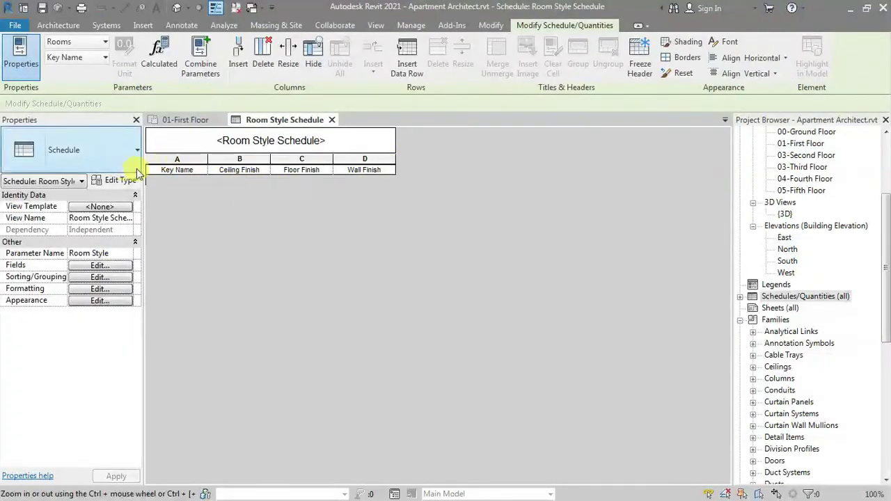
Step: Insert a data row and enter 'Toilet' as its Key Name
{"action": "left_click", "coordinate": [180, 170]}
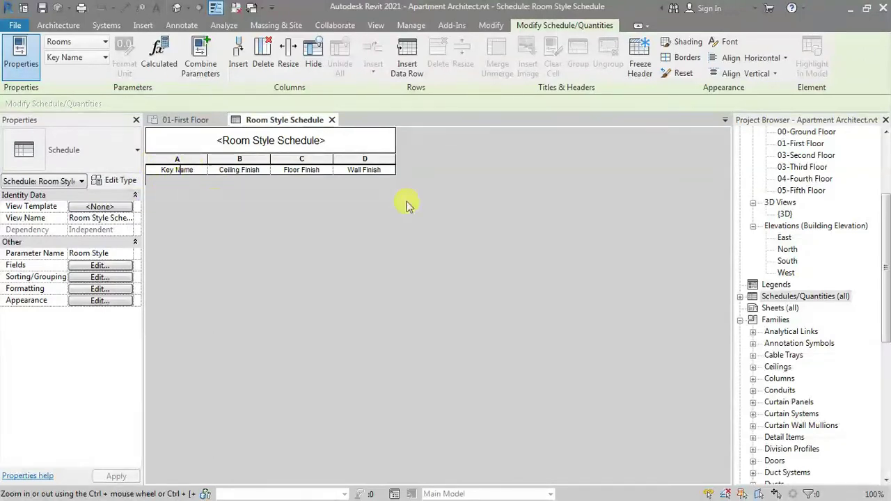
{"action": "left_click", "coordinate": [234, 170]}
{"action": "double_click", "coordinate": [236, 171]}
{"action": "left_click", "coordinate": [279, 170]}
{"action": "left_click", "coordinate": [182, 172]}
{"action": "right_click", "coordinate": [186, 174]}
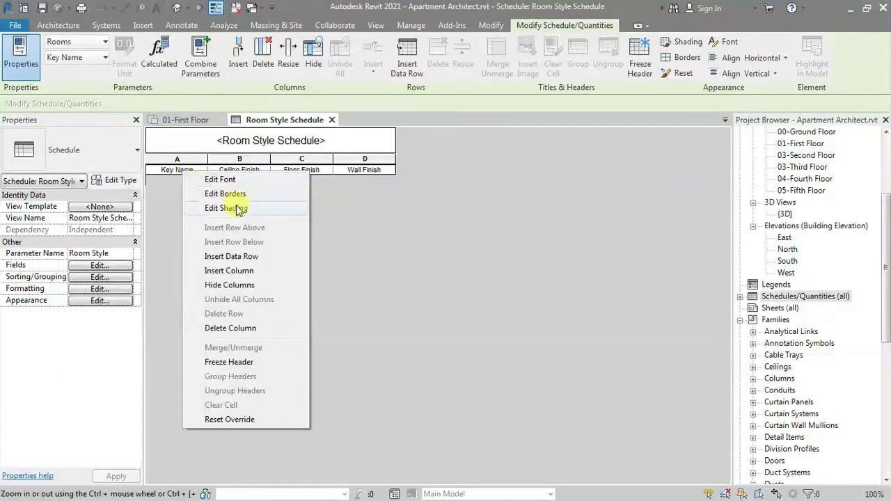
{"action": "left_click", "coordinate": [247, 258]}
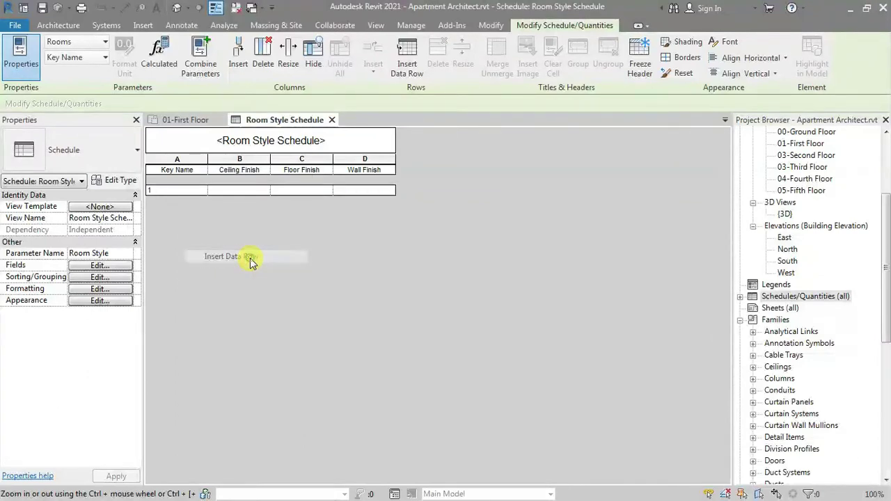
{"action": "left_click", "coordinate": [180, 191]}
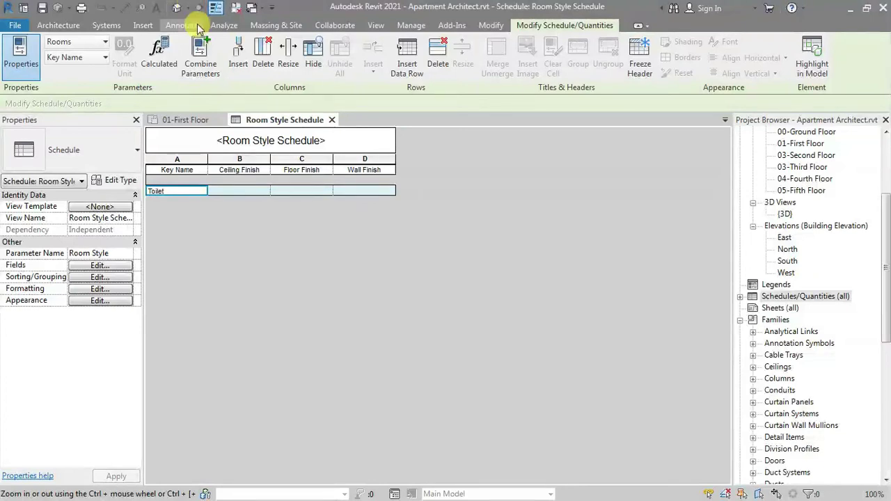
{"action": "type", "text": "Toilet"}
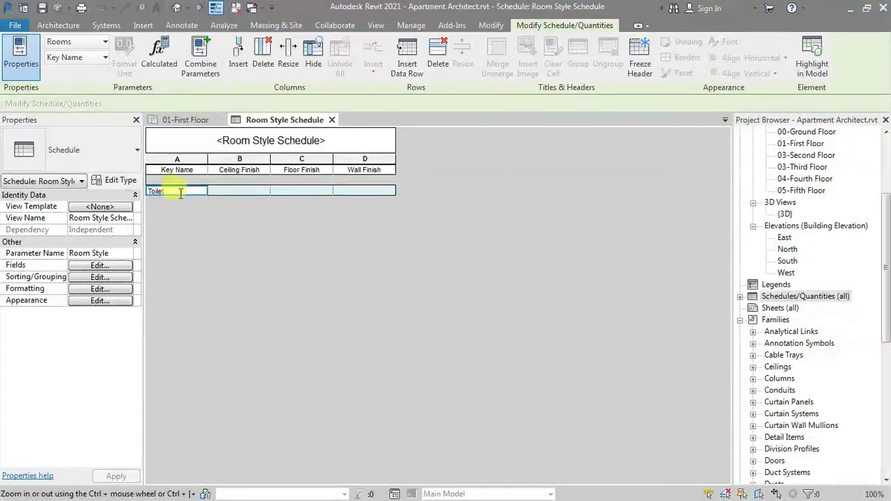
{"action": "key", "text": "Return"}
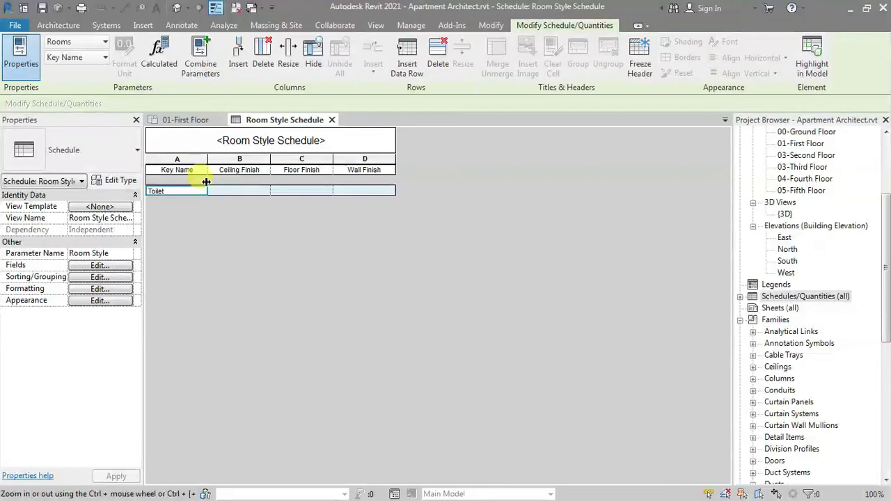
Step: Insert two more data rows keyed 'Master Toilet' and 'Rooms'
{"action": "left_click", "coordinate": [409, 65]}
{"action": "left_click", "coordinate": [179, 192]}
{"action": "type", "text": "Master"}
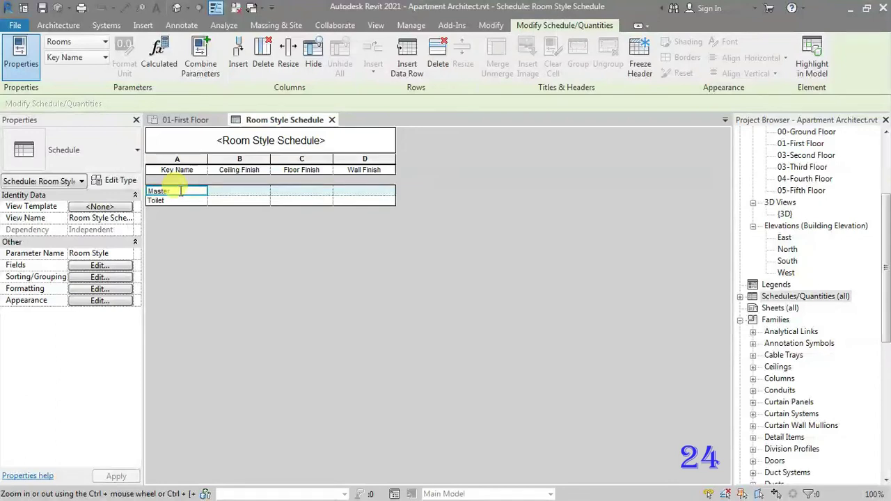
{"action": "type", "text": " Toilet"}
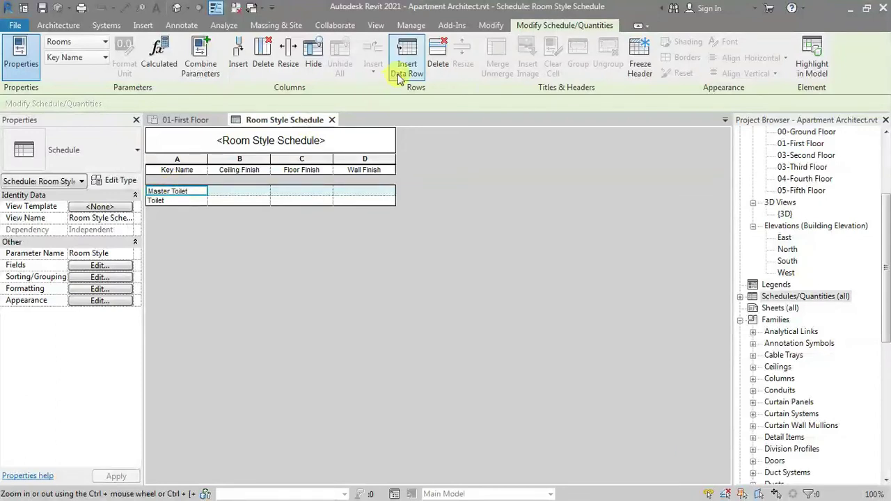
{"action": "left_click", "coordinate": [409, 65]}
{"action": "left_click", "coordinate": [178, 192]}
{"action": "type", "text": "Rom"}
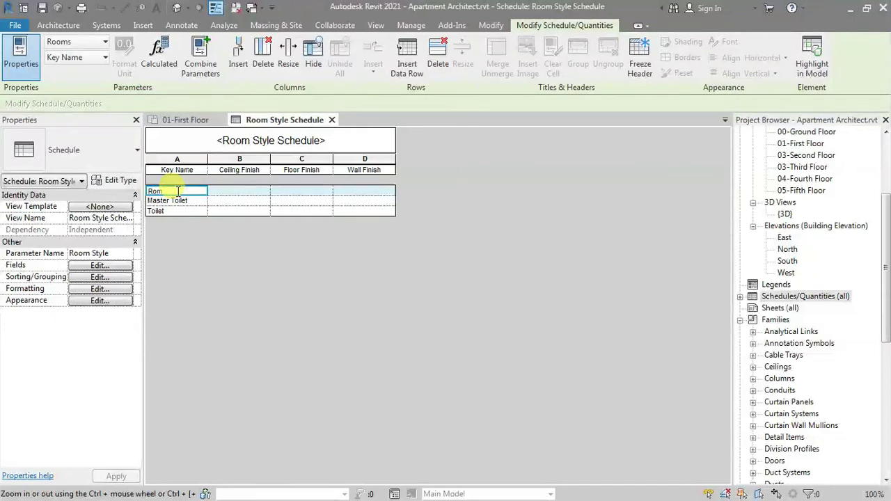
{"action": "type", "text": "ms"}
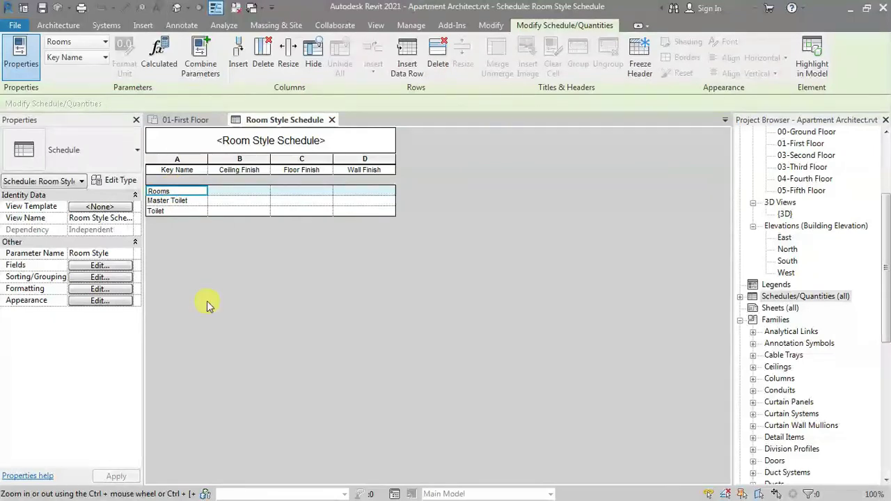
{"action": "left_click", "coordinate": [245, 195]}
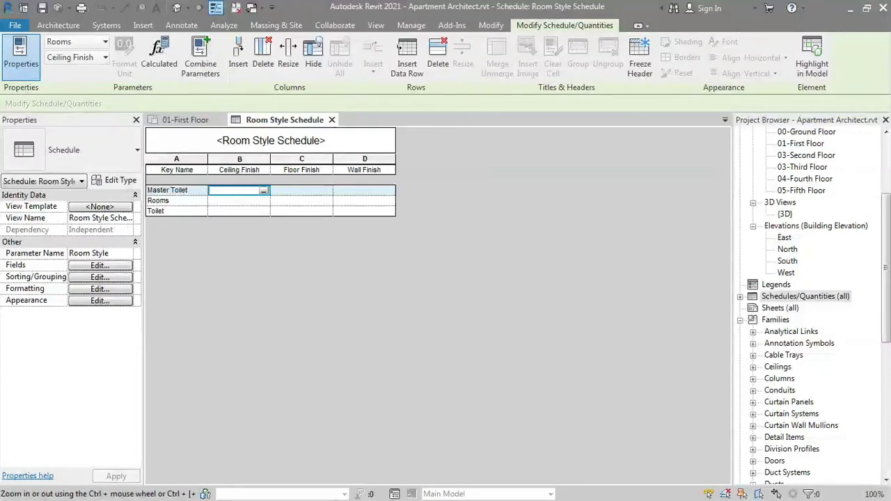
Step: Enter GWB ceiling, Carpet floor and GWB wall finishes for Master Toilet
{"action": "left_click", "coordinate": [234, 188]}
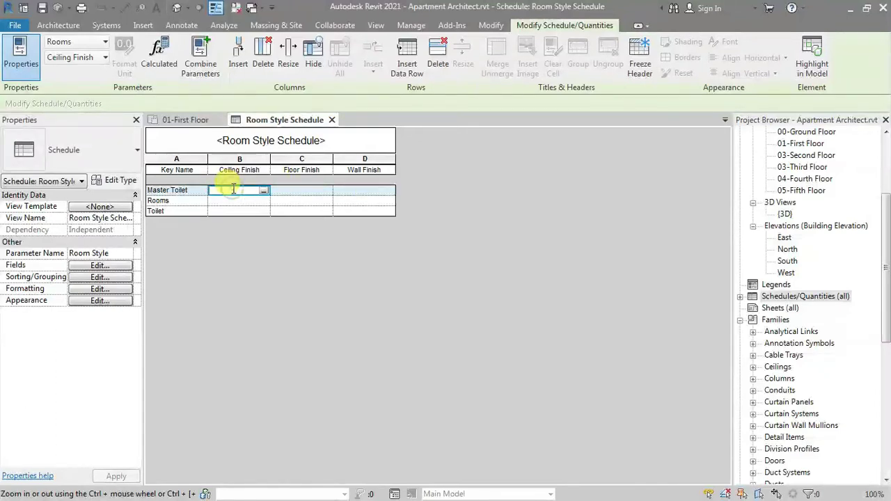
{"action": "type", "text": "GWB"}
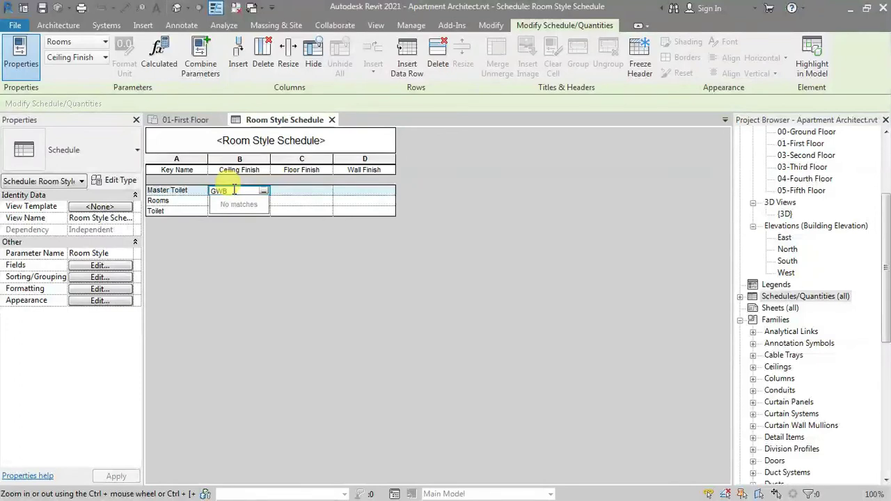
{"action": "left_click", "coordinate": [304, 195]}
{"action": "type", "text": "Carpe"}
{"action": "left_click", "coordinate": [356, 190]}
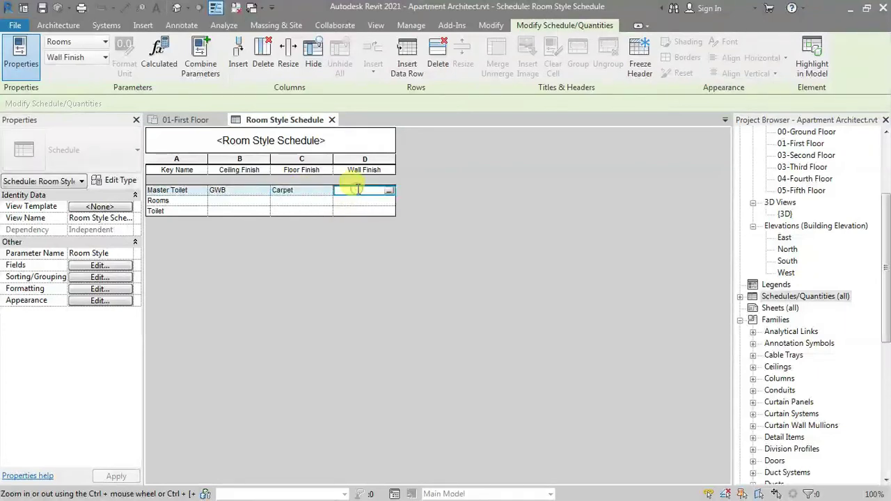
{"action": "type", "text": "GWB"}
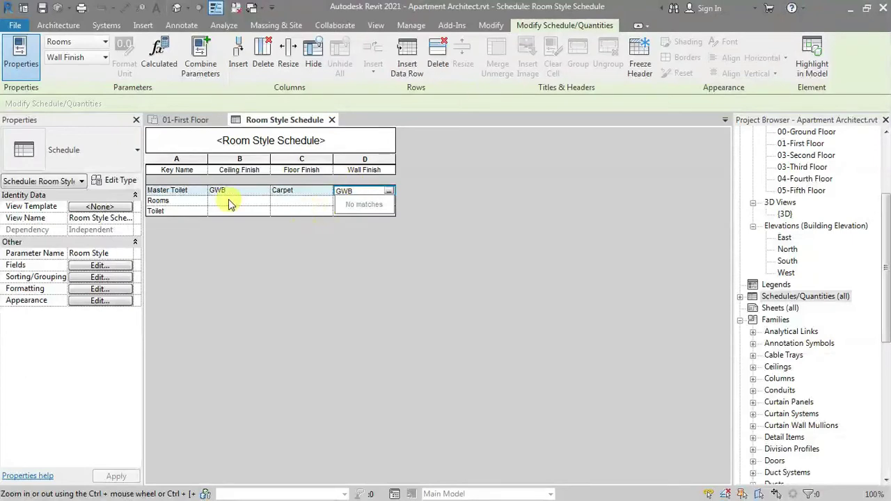
Step: Enter ACT ceiling, Wood floor and GWB wall finishes for the Rooms style
{"action": "left_click", "coordinate": [239, 199]}
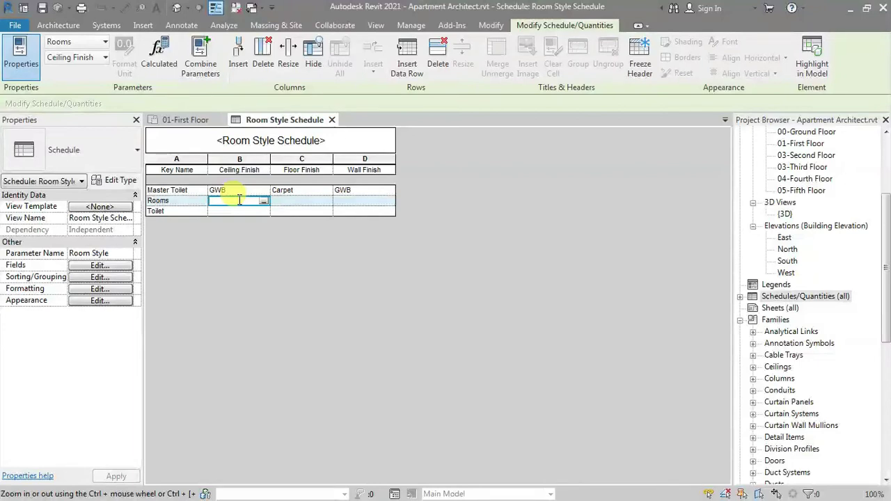
{"action": "type", "text": "ACT"}
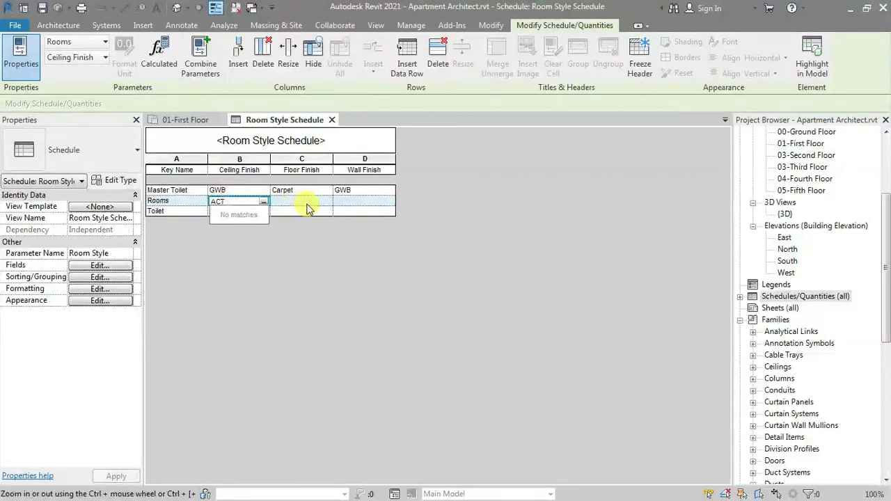
{"action": "left_click", "coordinate": [305, 201]}
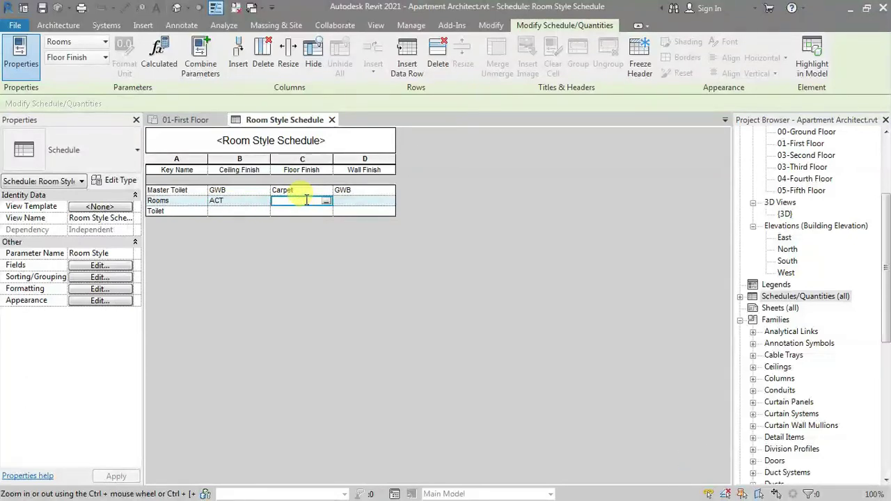
{"action": "type", "text": "Wood"}
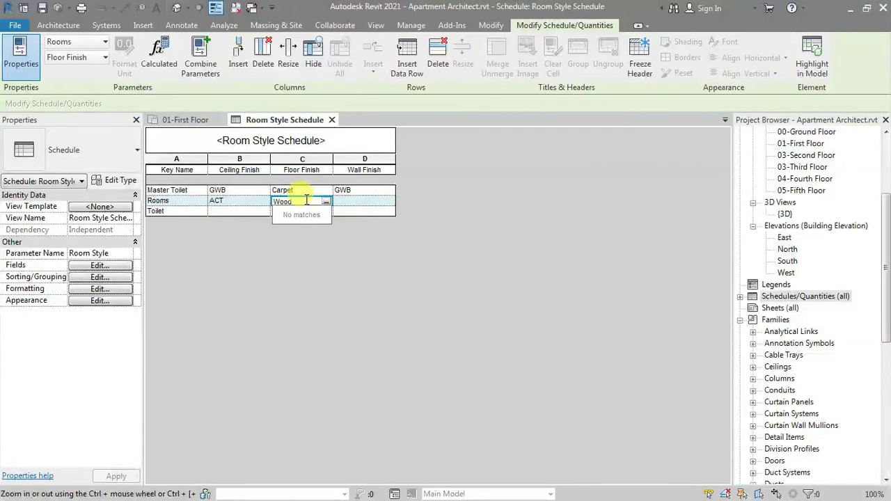
{"action": "left_click", "coordinate": [355, 201]}
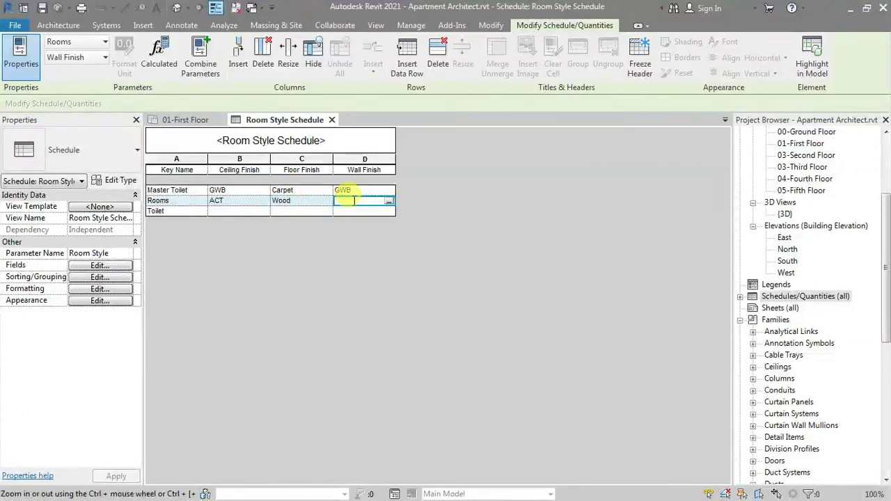
{"action": "type", "text": "GWB"}
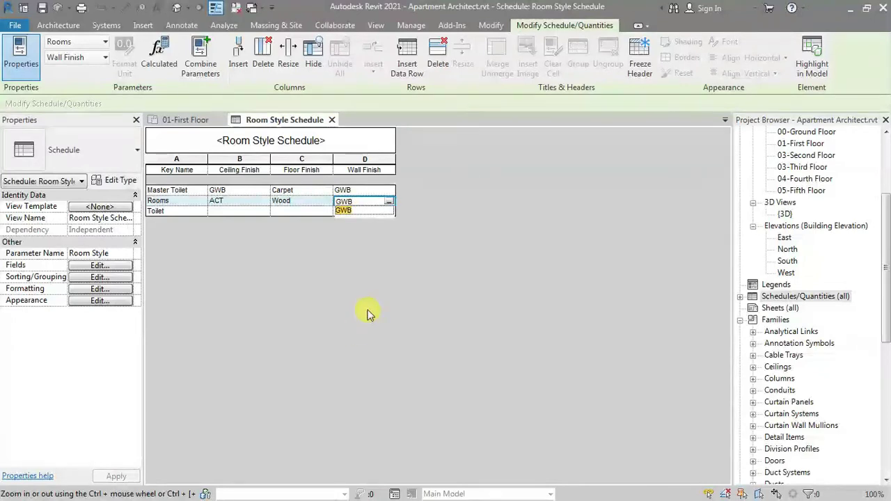
Step: Enter GWB ceiling, Vinyl Sheet floor and GWB wall finishes for Toilet
{"action": "left_click", "coordinate": [233, 210]}
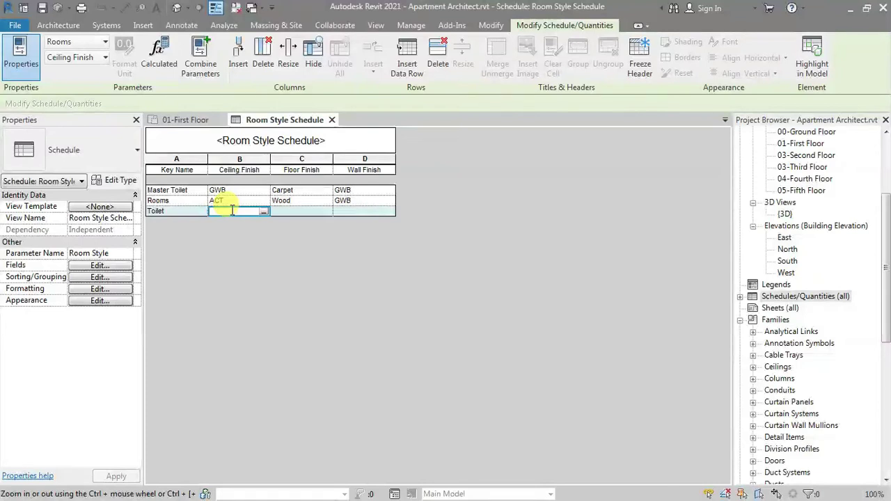
{"action": "type", "text": "GW"}
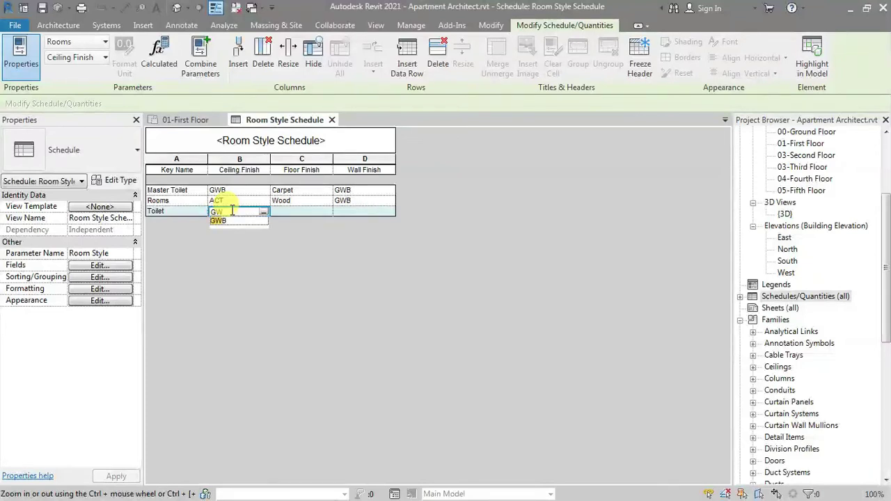
{"action": "left_click", "coordinate": [228, 222]}
{"action": "left_click", "coordinate": [292, 212]}
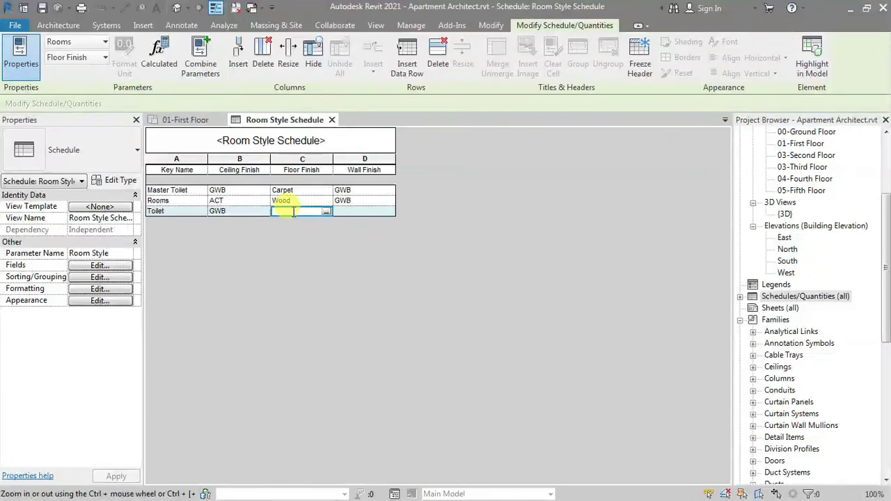
{"action": "type", "text": "Vinyl Sheet"}
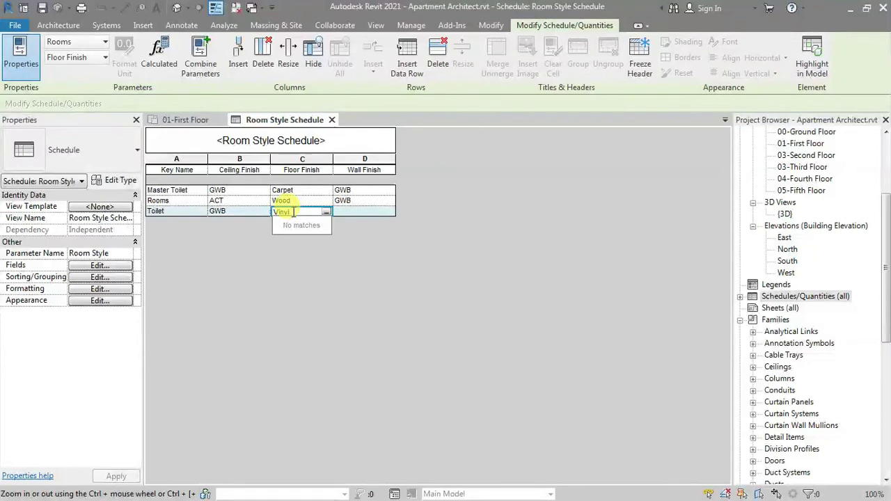
{"action": "left_click", "coordinate": [372, 211]}
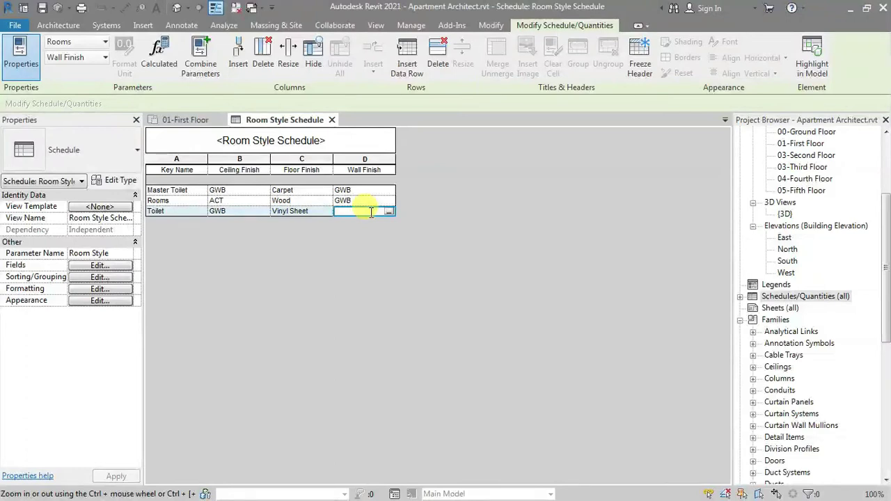
{"action": "type", "text": "GWB"}
{"action": "left_click", "coordinate": [367, 222]}
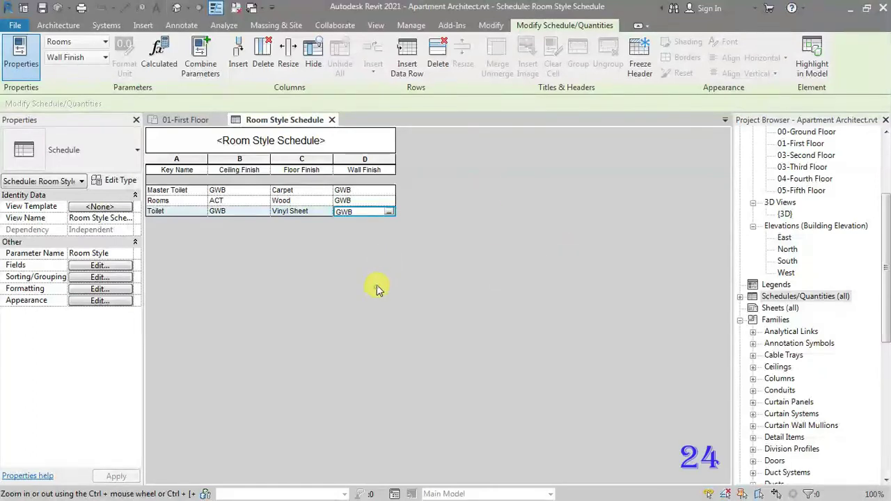
Step: Start a new Schedule/Quantities schedule and pick Rooms as its category
{"action": "left_click", "coordinate": [373, 25]}
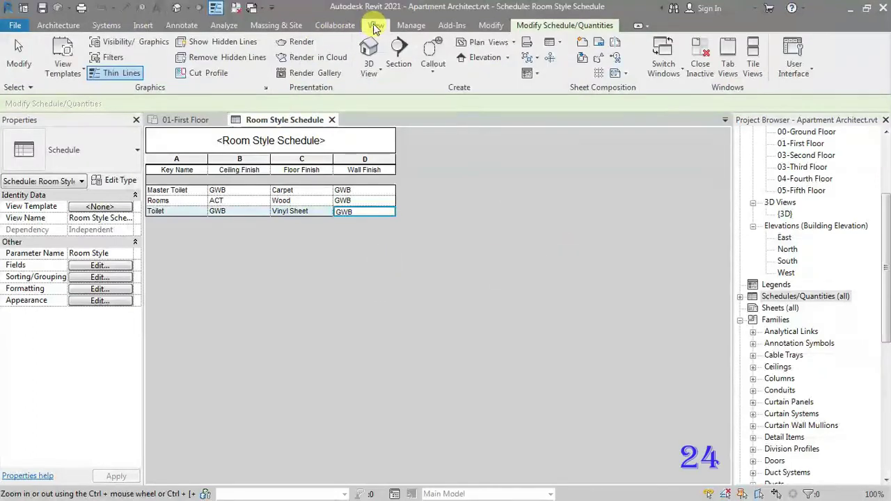
{"action": "left_click", "coordinate": [561, 46]}
{"action": "left_click", "coordinate": [579, 60]}
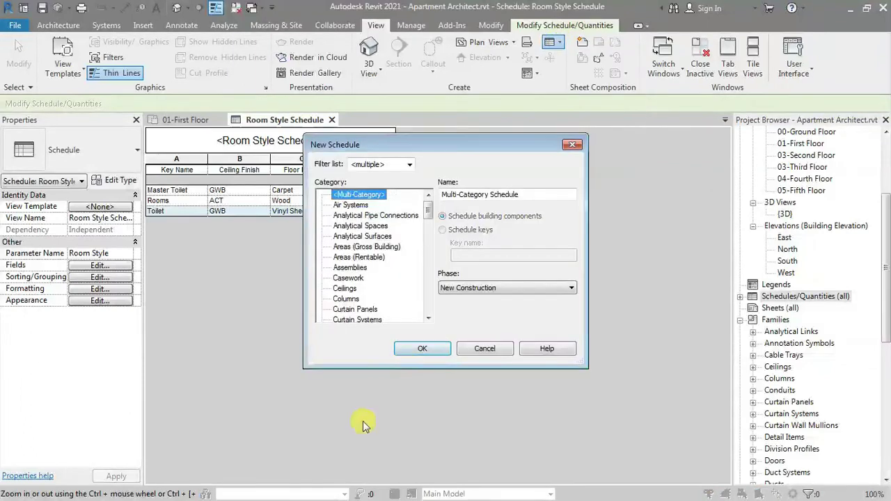
{"action": "scroll", "coordinate": [370, 292], "scroll_direction": "down", "scroll_amount": 12}
{"action": "left_click", "coordinate": [346, 298]}
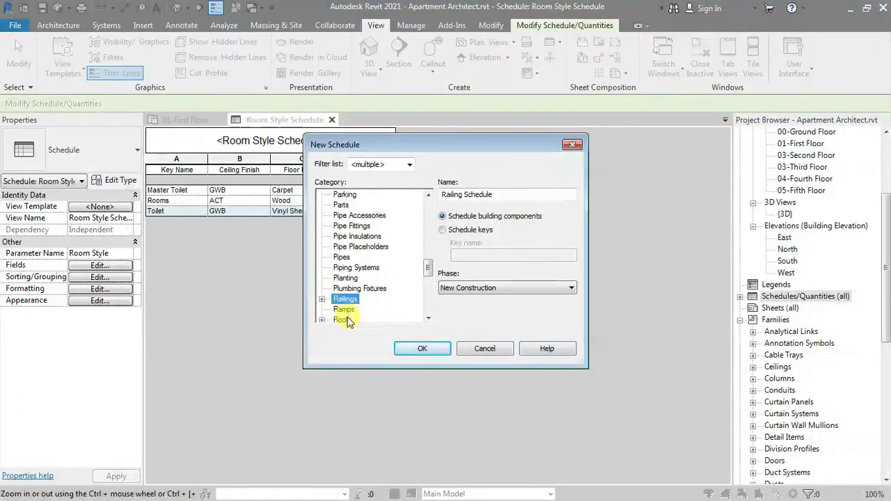
{"action": "scroll", "coordinate": [347, 313], "scroll_direction": "down", "scroll_amount": 1}
{"action": "left_click", "coordinate": [345, 319]}
{"action": "scroll", "coordinate": [345, 306], "scroll_direction": "down", "scroll_amount": 1}
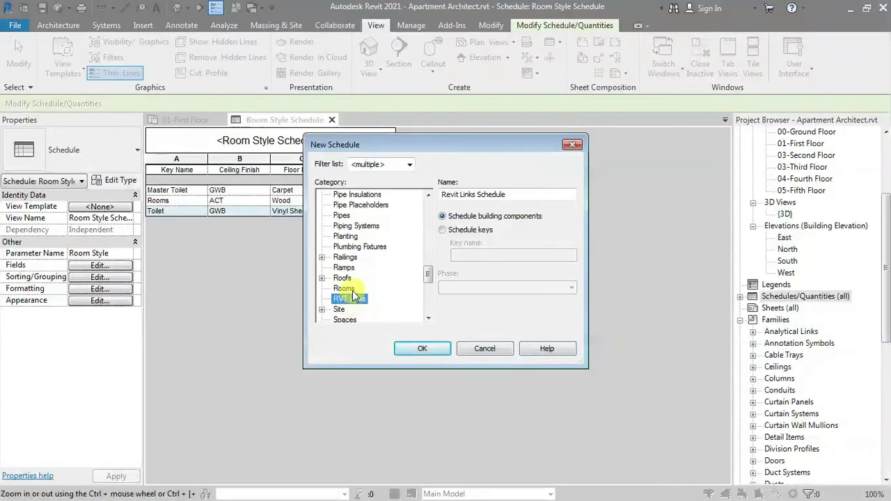
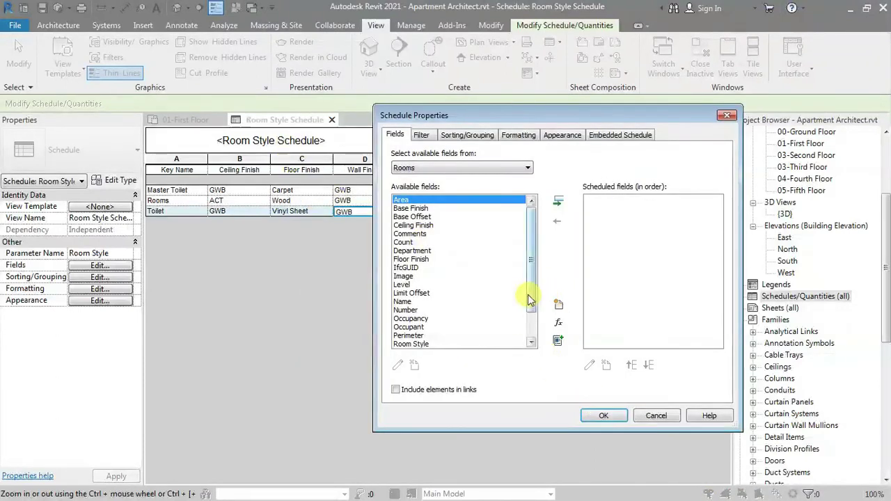
Step: Add Name, Number, Ceiling Finish, Floor Finish and Wall Finish as schedule fields
{"action": "left_click", "coordinate": [404, 304]}
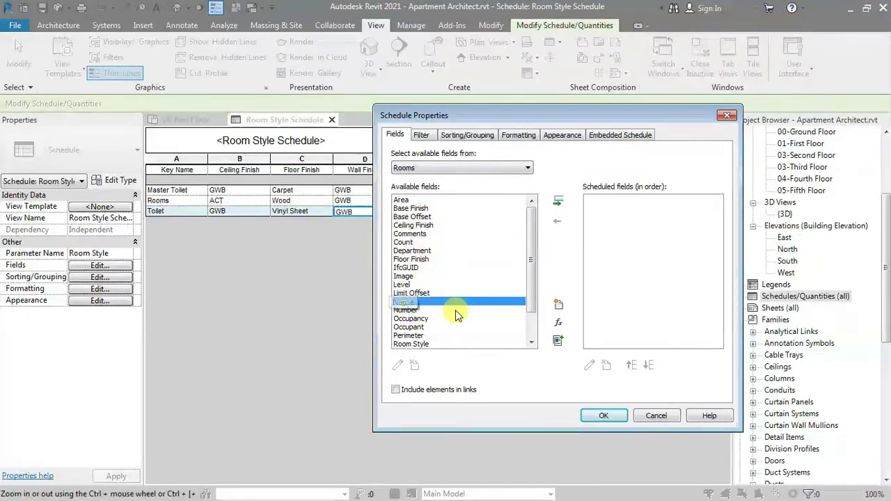
{"action": "left_click", "coordinate": [558, 201]}
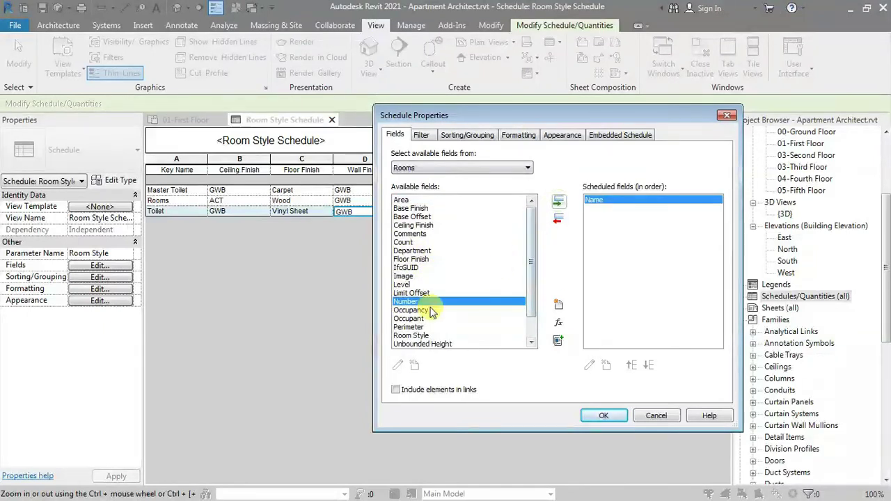
{"action": "left_click", "coordinate": [558, 201]}
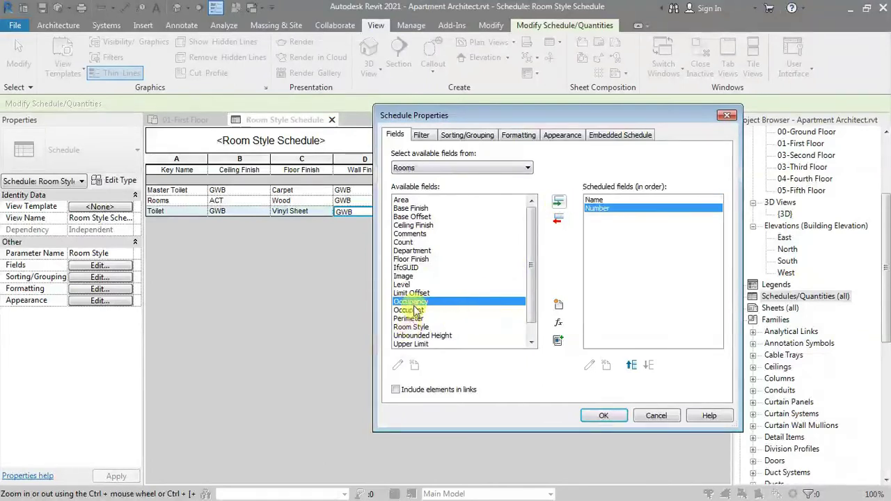
{"action": "left_click", "coordinate": [420, 226]}
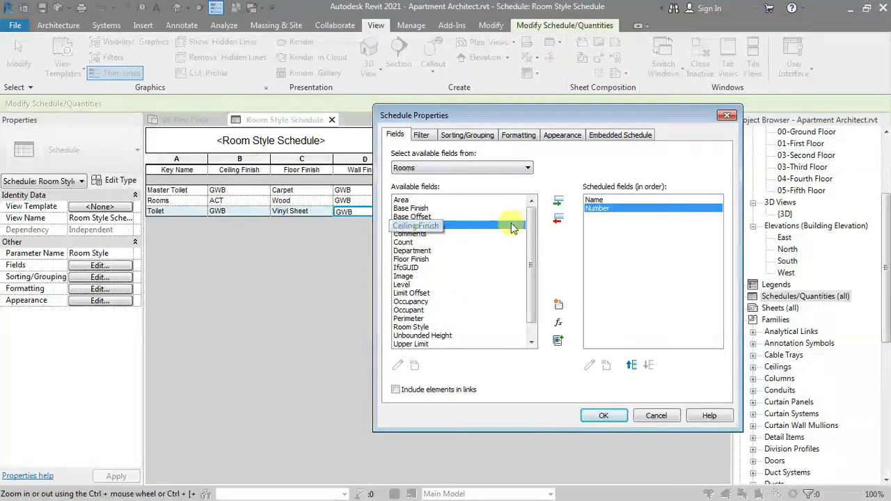
{"action": "left_click", "coordinate": [557, 203]}
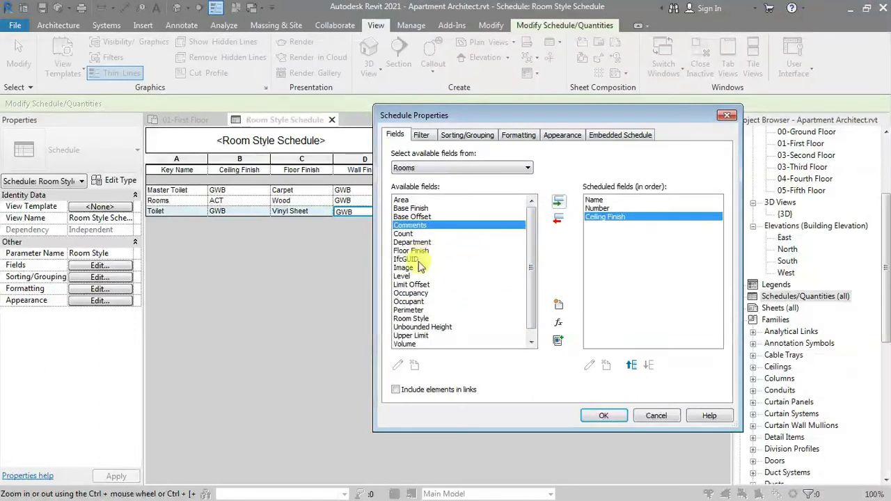
{"action": "left_click", "coordinate": [416, 251]}
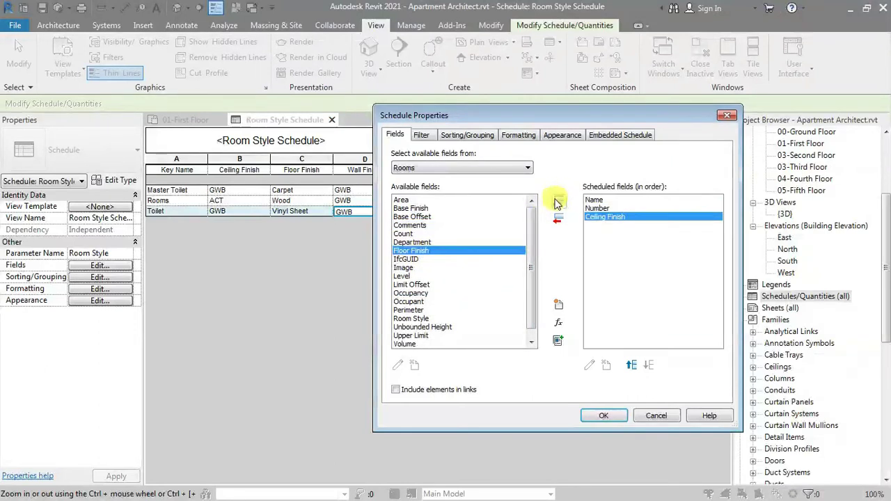
{"action": "left_click", "coordinate": [558, 201]}
{"action": "left_click", "coordinate": [411, 346]}
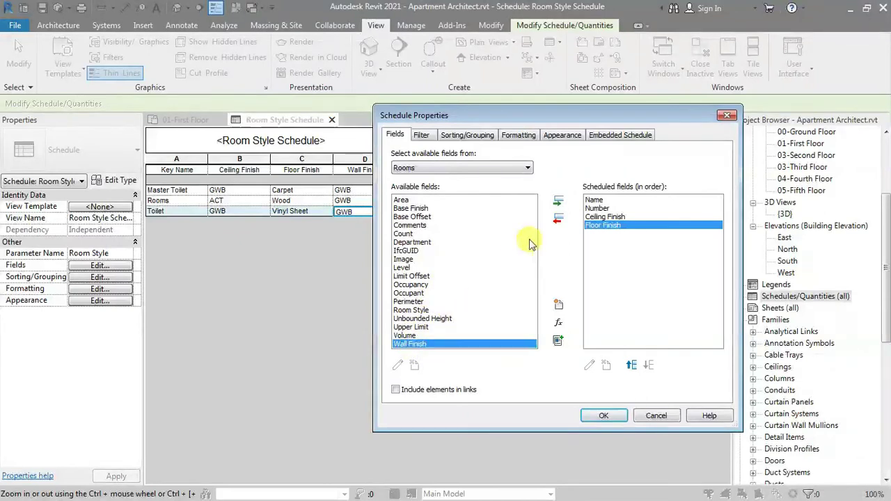
{"action": "left_click", "coordinate": [558, 201]}
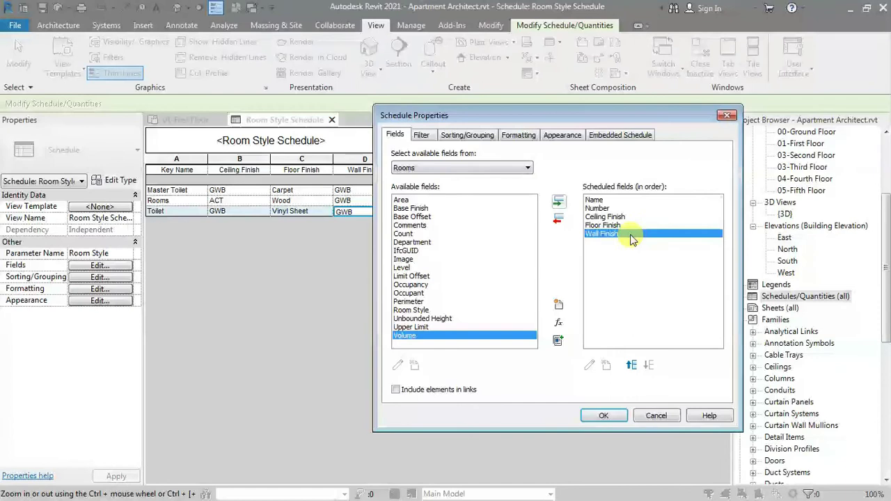
Step: Add Room Style, move it above Ceiling Finish, and confirm the field list
{"action": "left_click", "coordinate": [603, 216]}
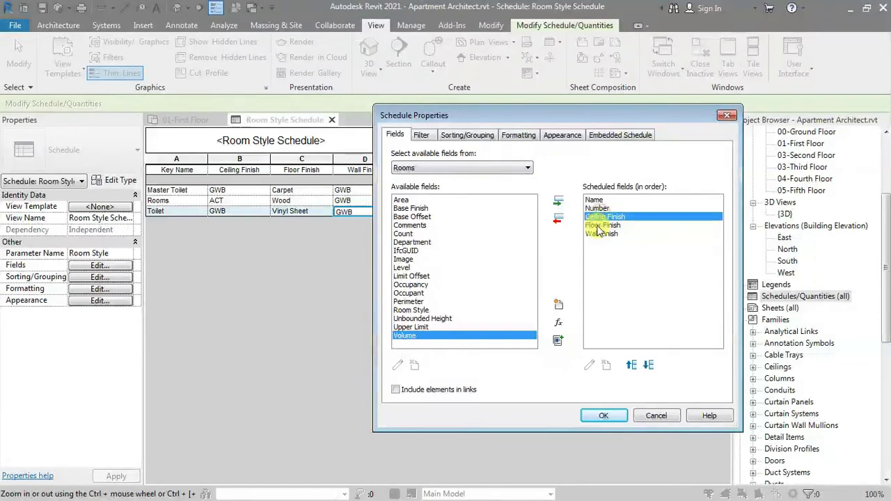
{"action": "left_click", "coordinate": [418, 311]}
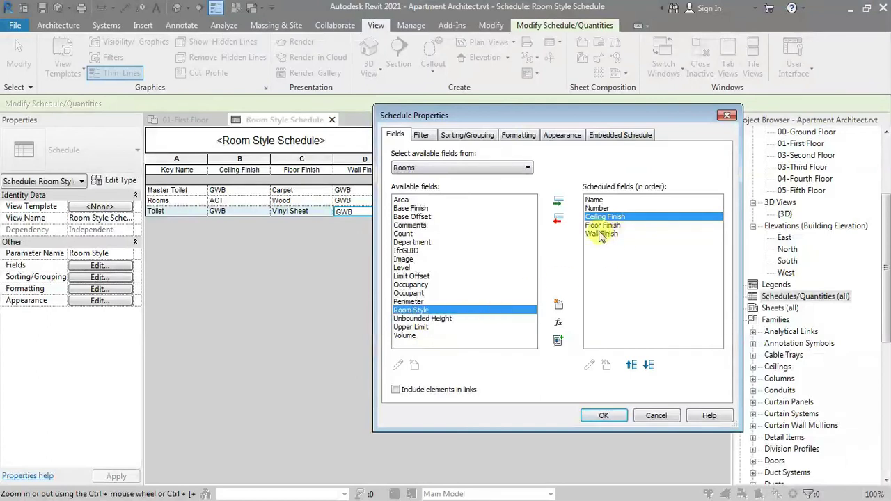
{"action": "left_click", "coordinate": [557, 201]}
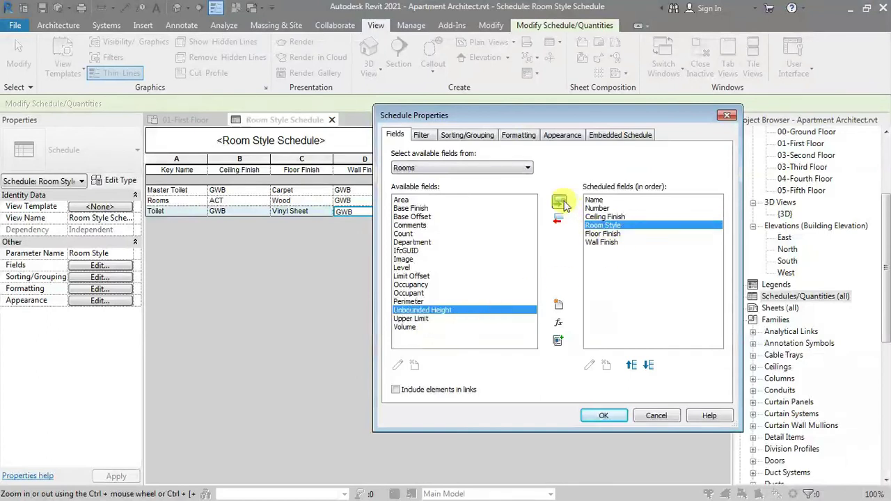
{"action": "left_click", "coordinate": [631, 366]}
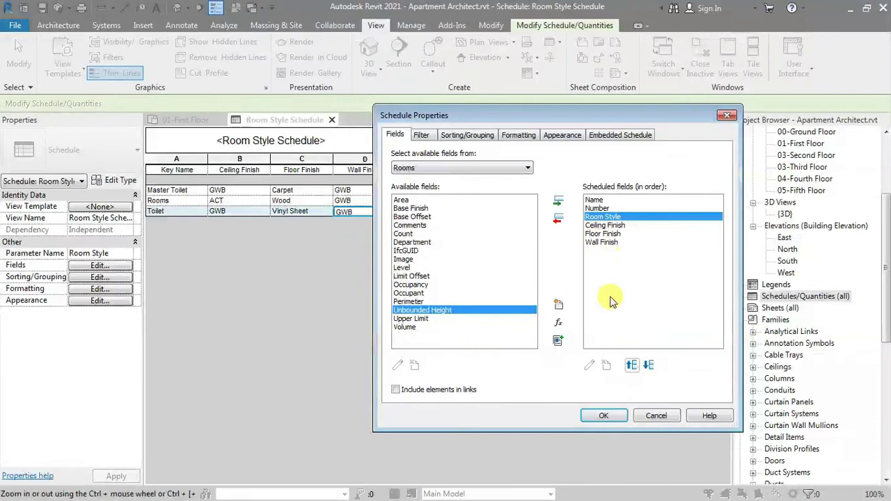
{"action": "left_click", "coordinate": [603, 417]}
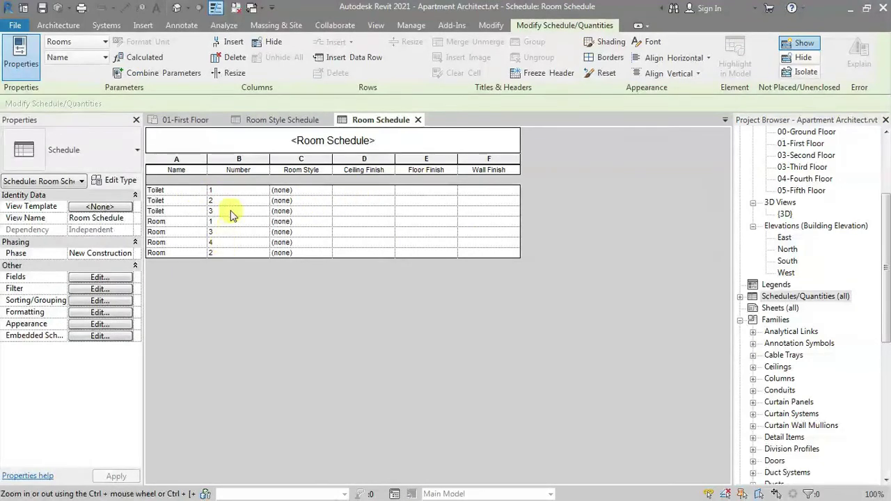
Step: Set Room Style to Toilet for Toilet 1, Rooms for Toilet 2, Master Toilet for Toilet 3
{"action": "left_click", "coordinate": [313, 190]}
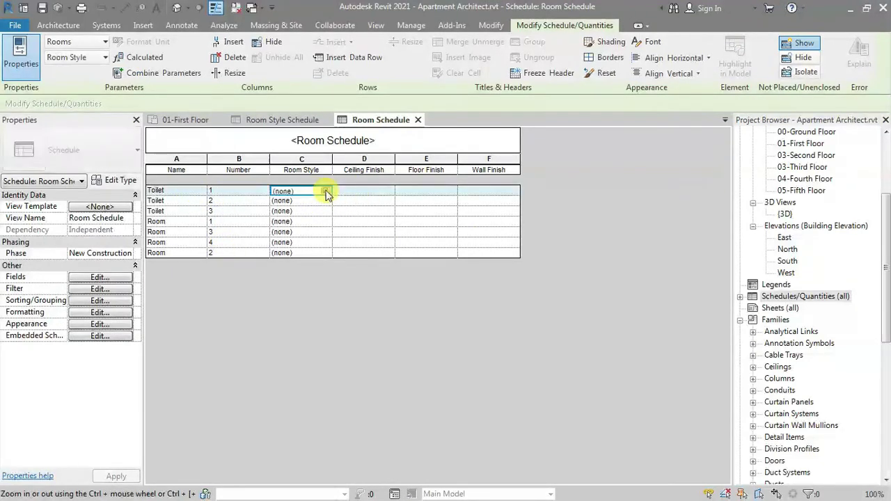
{"action": "left_click", "coordinate": [326, 192]}
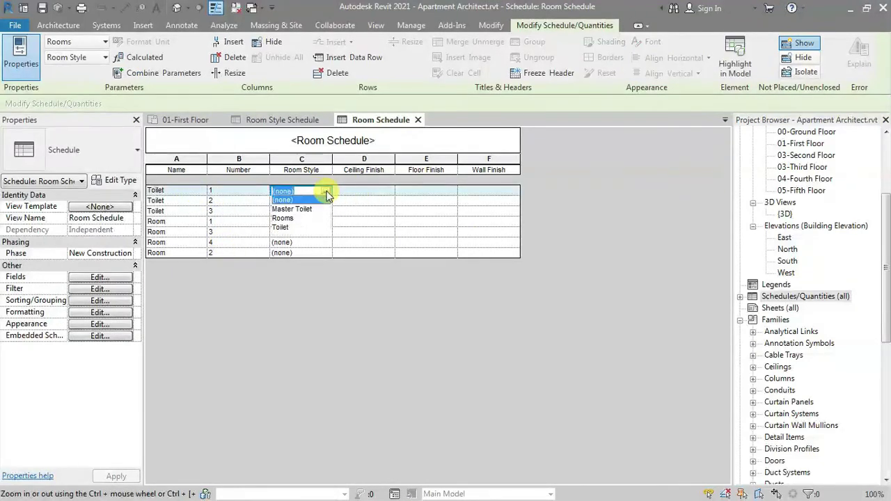
{"action": "left_click", "coordinate": [289, 228]}
{"action": "left_click", "coordinate": [326, 201]}
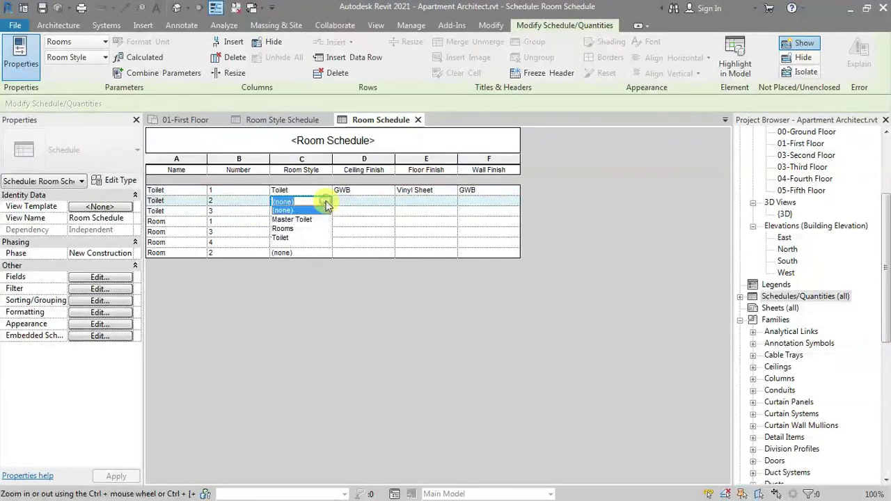
{"action": "left_click", "coordinate": [291, 230]}
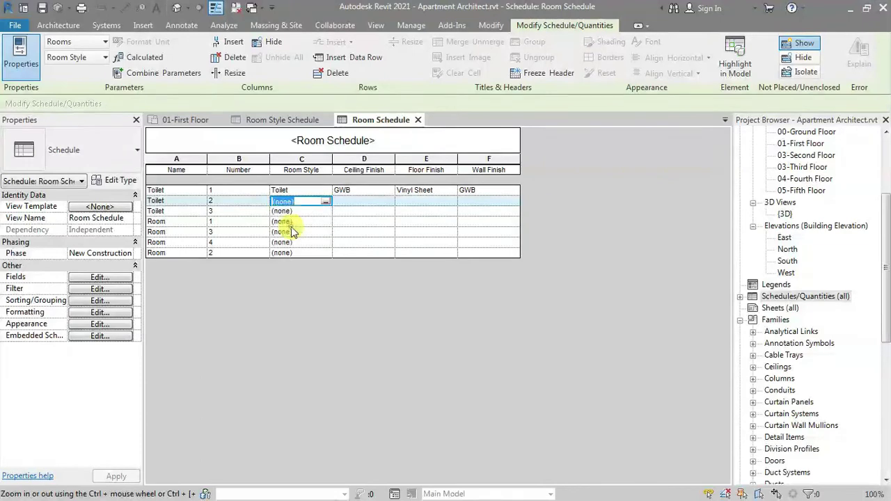
{"action": "left_click", "coordinate": [325, 211]}
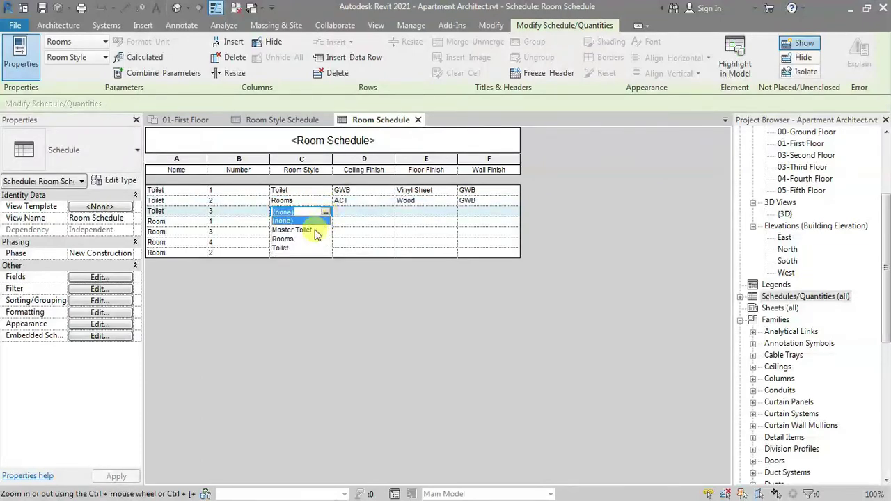
{"action": "left_click", "coordinate": [310, 231]}
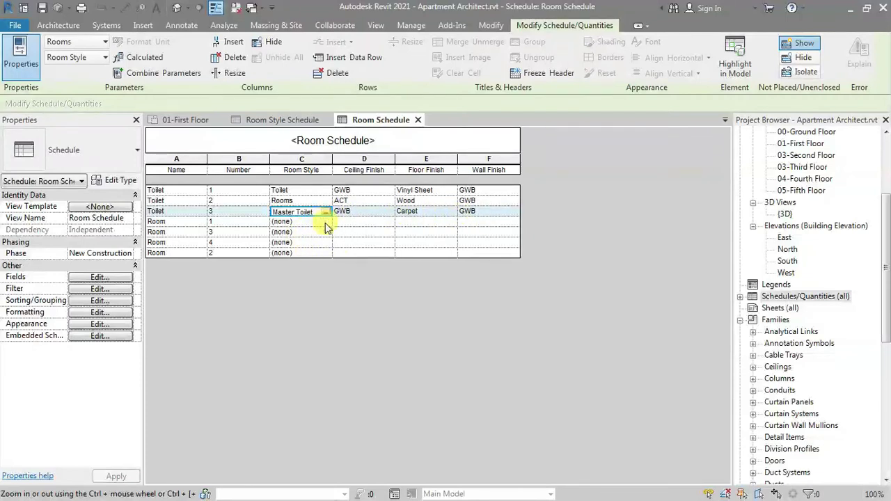
Step: Set Room Style to Rooms for Room 1, Room 3, Room 4 and the last room
{"action": "left_click", "coordinate": [325, 223]}
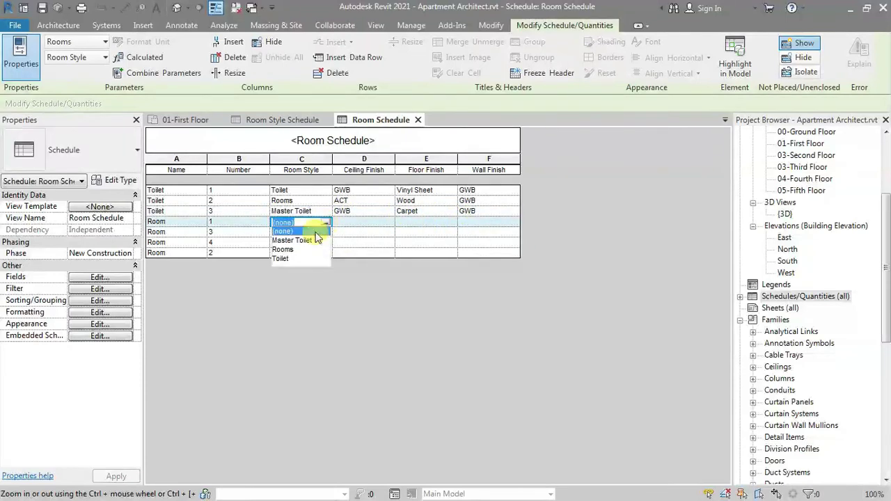
{"action": "left_click", "coordinate": [300, 250]}
{"action": "left_click", "coordinate": [323, 233]}
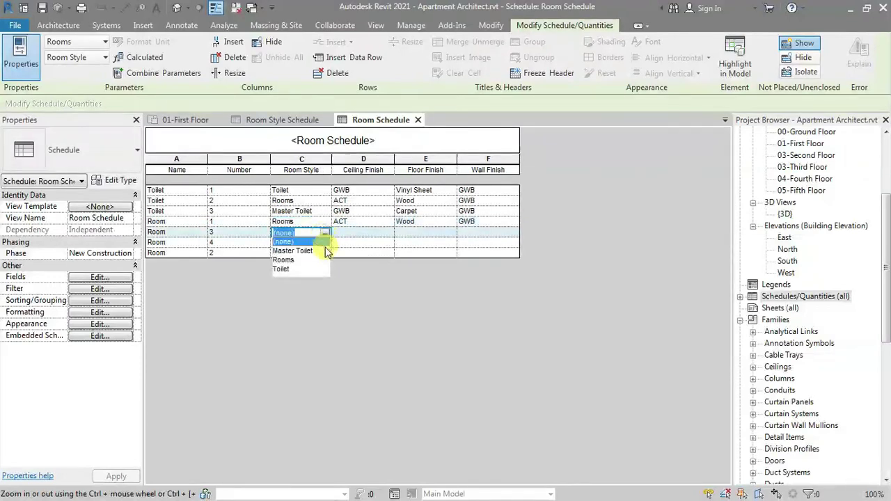
{"action": "left_click", "coordinate": [295, 259]}
{"action": "left_click", "coordinate": [326, 243]}
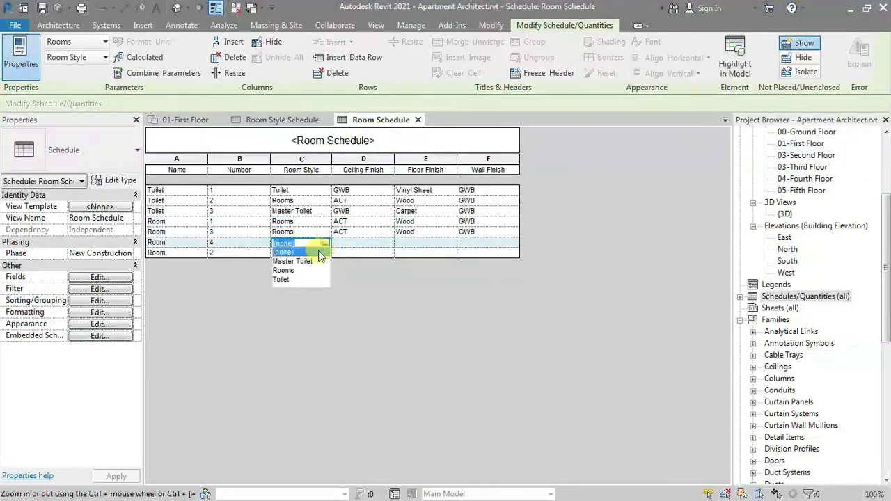
{"action": "left_click", "coordinate": [289, 263]}
{"action": "left_click", "coordinate": [325, 243]}
{"action": "left_click", "coordinate": [296, 269]}
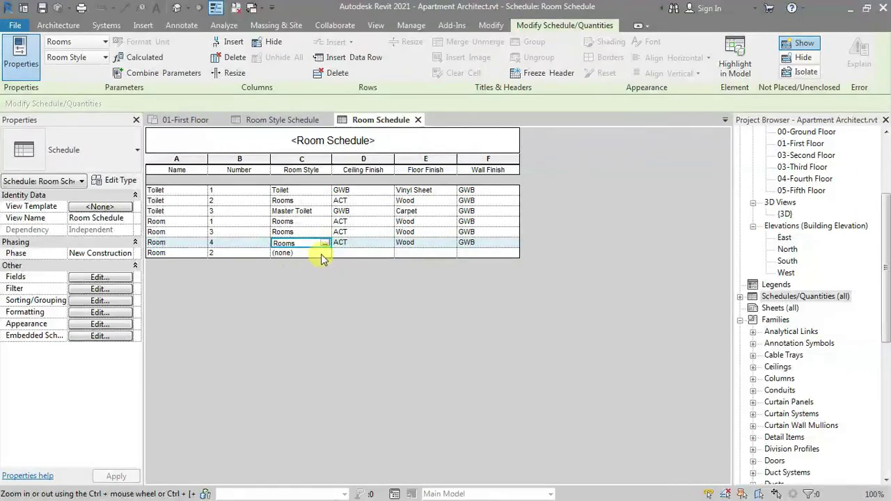
{"action": "left_click", "coordinate": [324, 253]}
{"action": "left_click", "coordinate": [295, 280]}
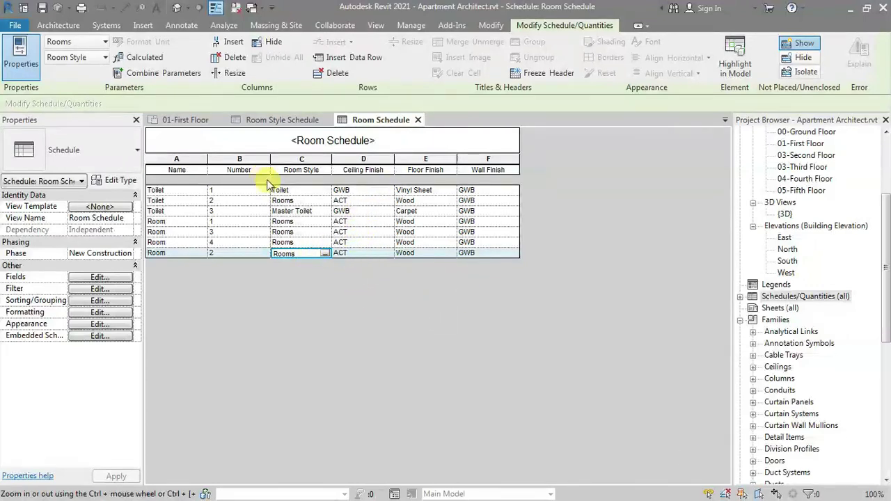
Step: In the Room Style Schedule, change the Rooms row's Ceiling Finish from ACT to GWB
{"action": "left_click", "coordinate": [277, 121]}
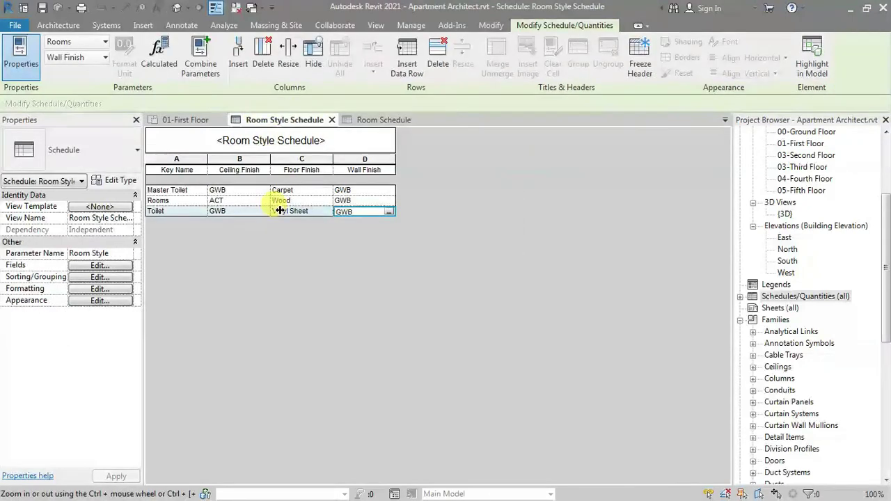
{"action": "left_click", "coordinate": [239, 201]}
{"action": "left_click", "coordinate": [264, 201]}
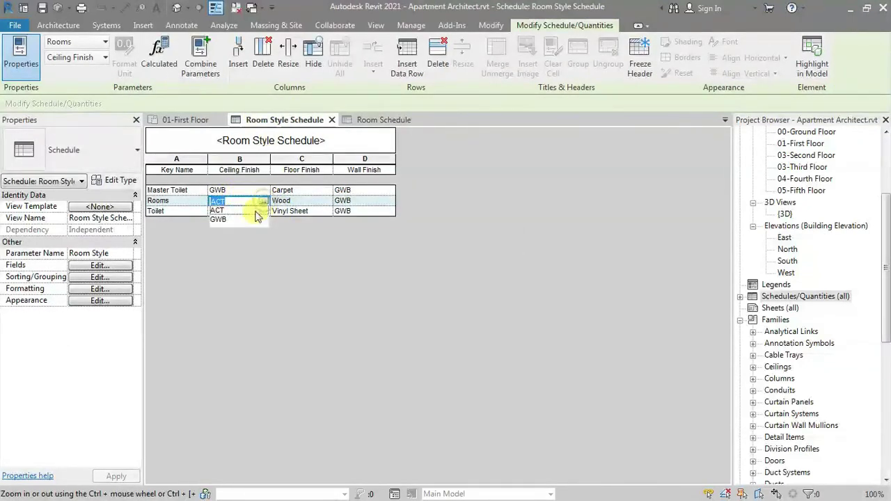
{"action": "left_click", "coordinate": [233, 219]}
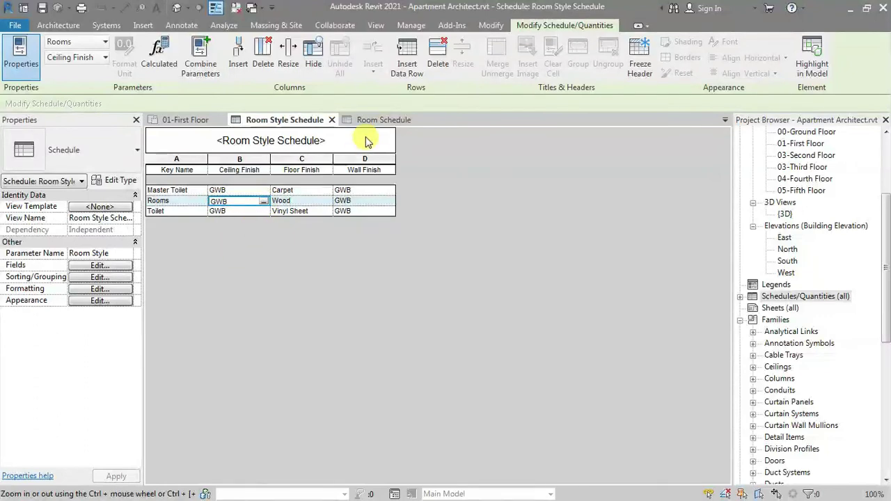